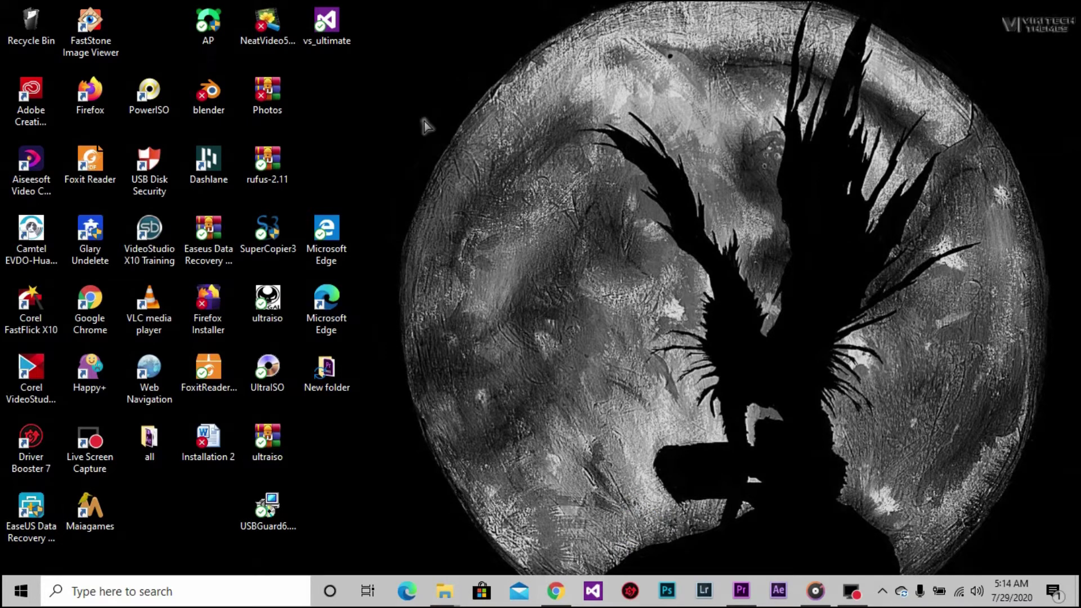
Try to open the mixkit-405 project from the desktop's New folder in Premiere Pro.
double_click(333, 382)
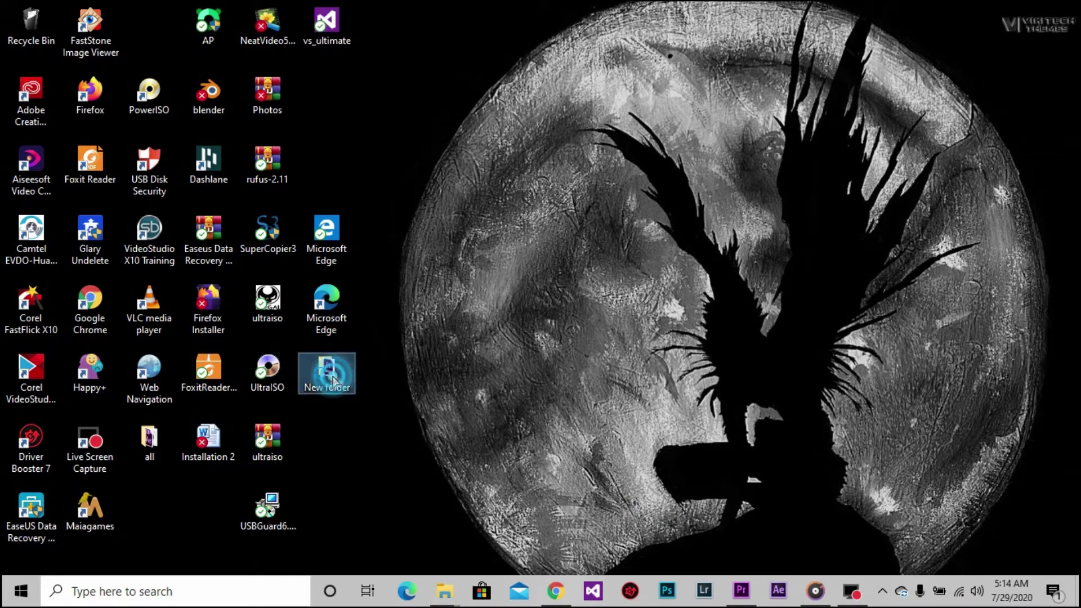
double_click(515, 78)
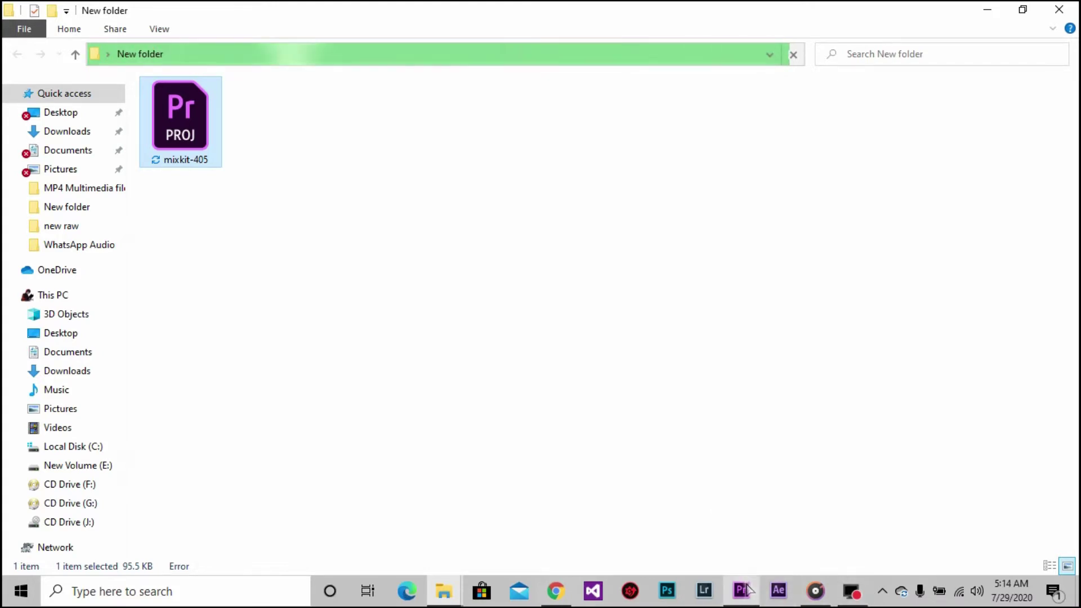
mouse_move(743, 586)
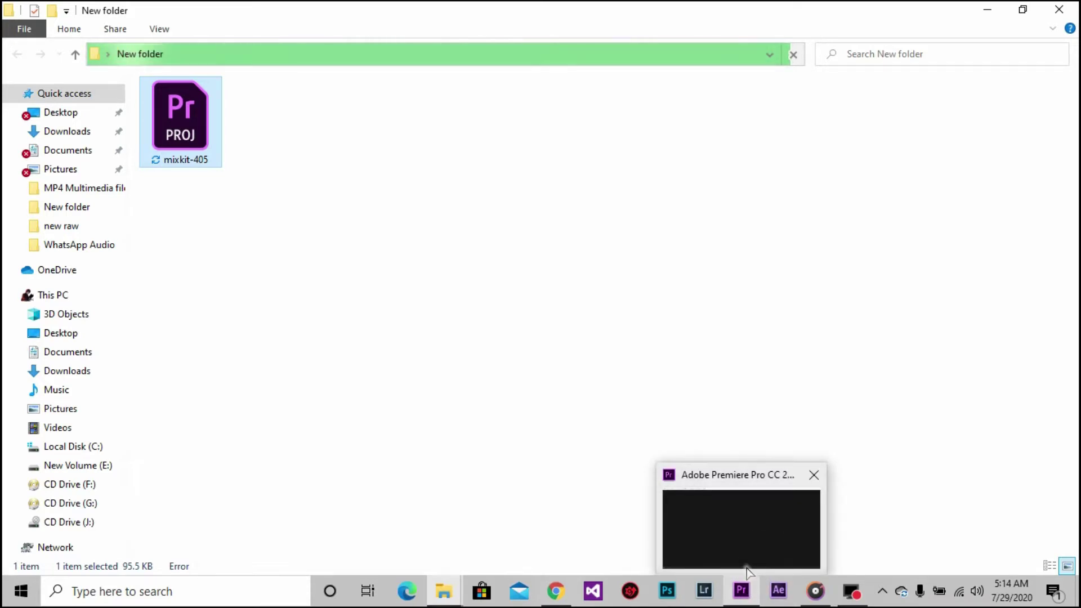
click(526, 210)
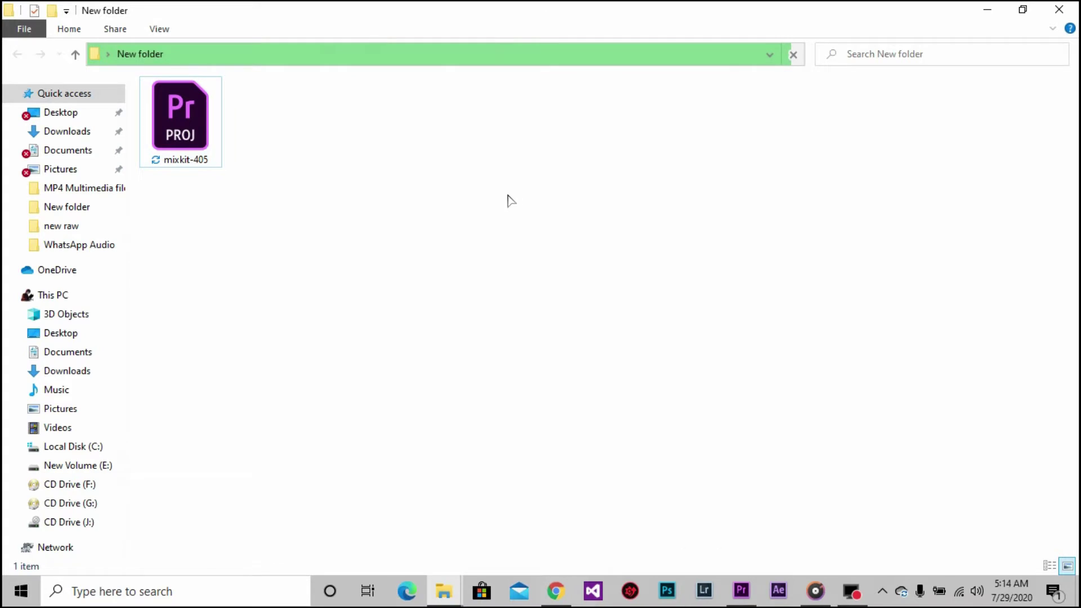
click(197, 148)
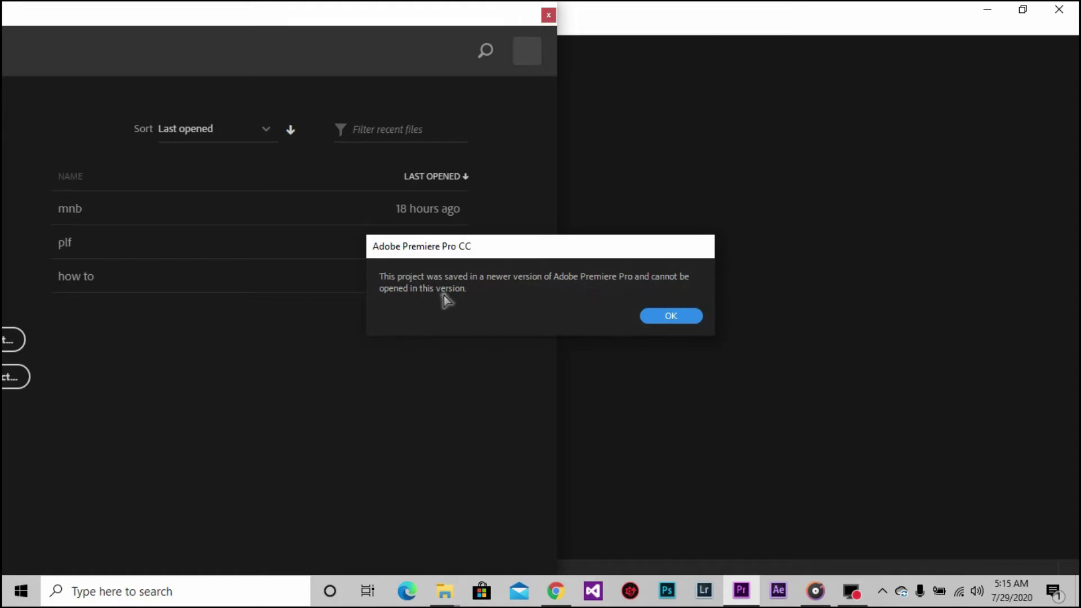
click(659, 318)
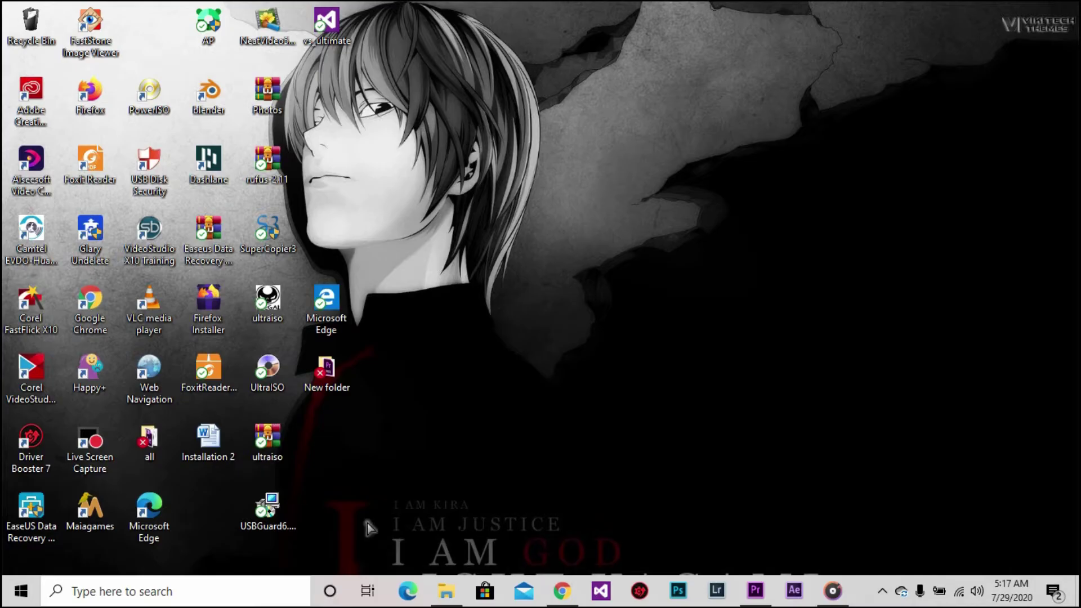
Duplicate the mixkit-405 project file within New folder and minimize the folder window.
click(445, 595)
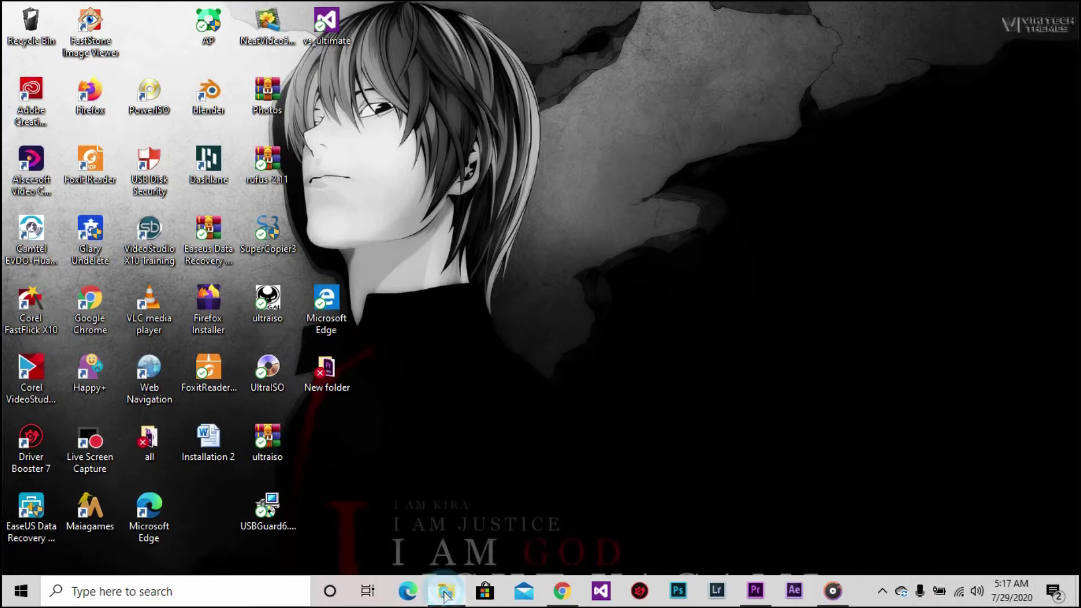
drag(582, 276, 517, 116)
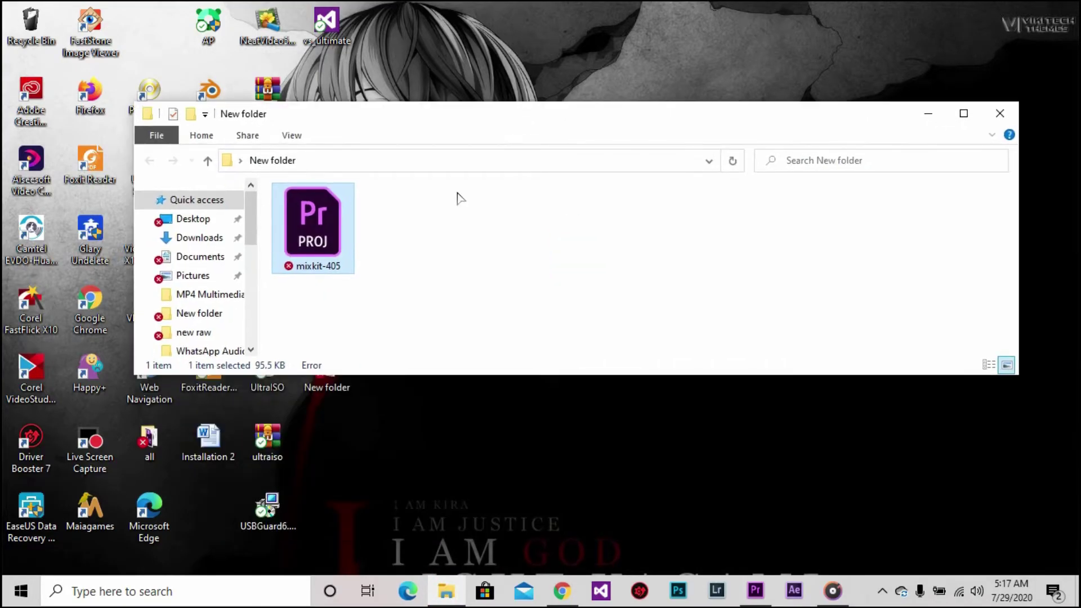
click(339, 244)
right_click(339, 248)
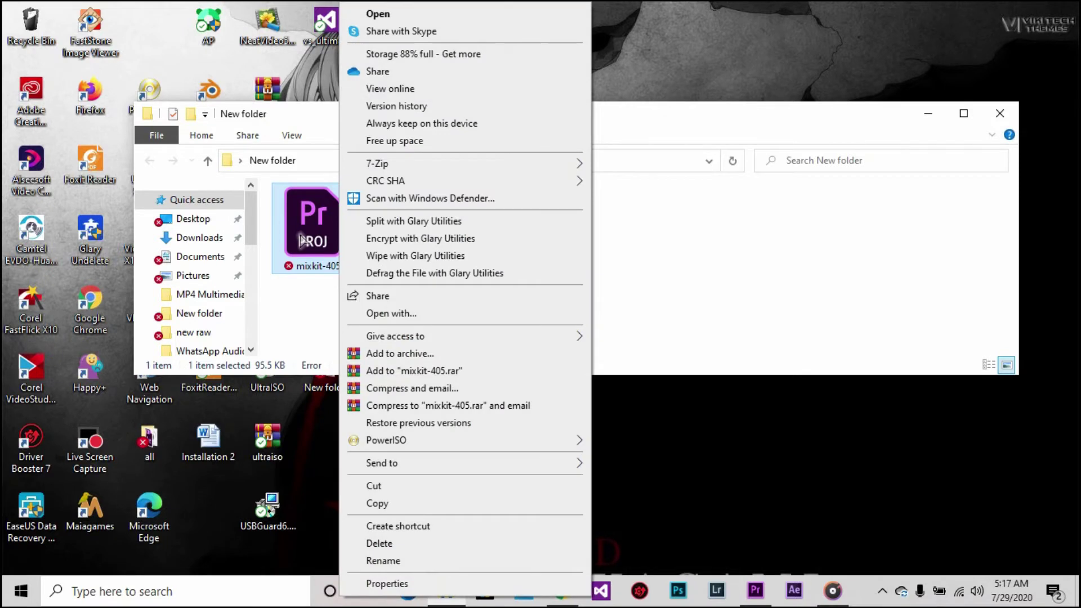
click(388, 503)
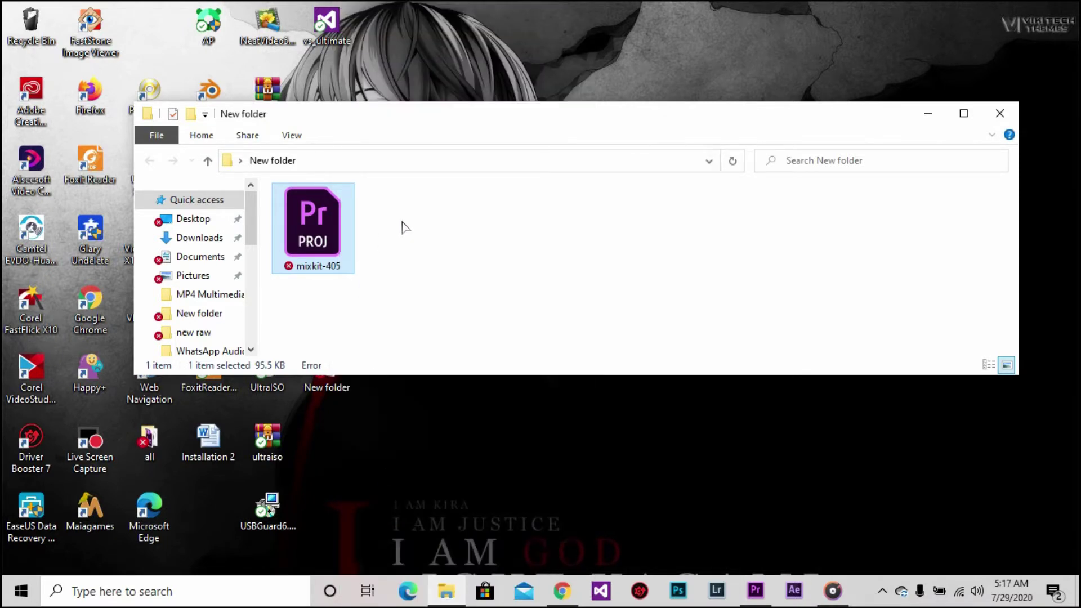
right_click(450, 201)
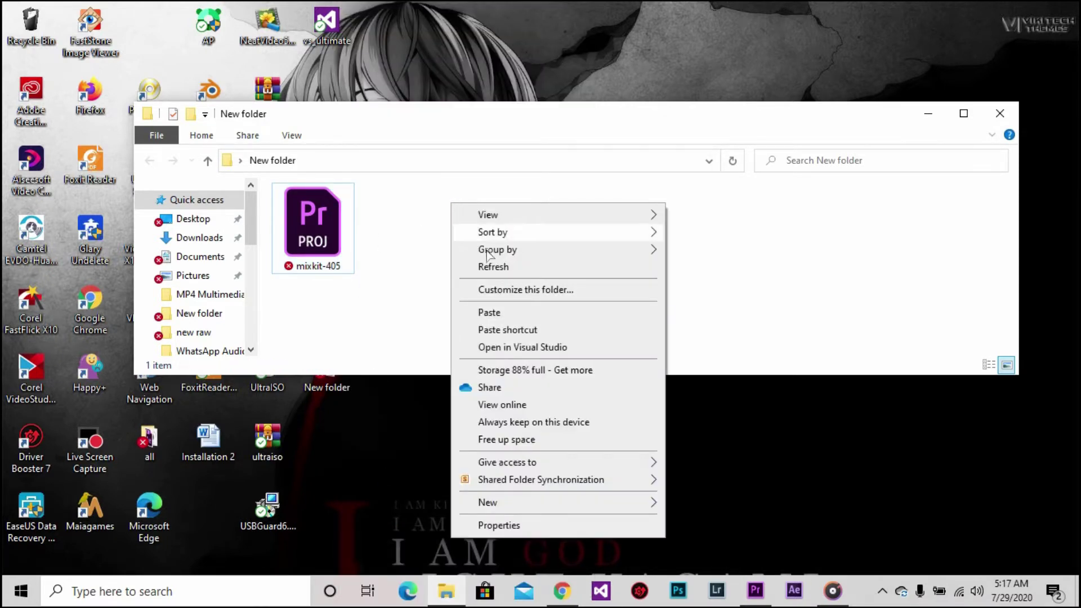
click(495, 313)
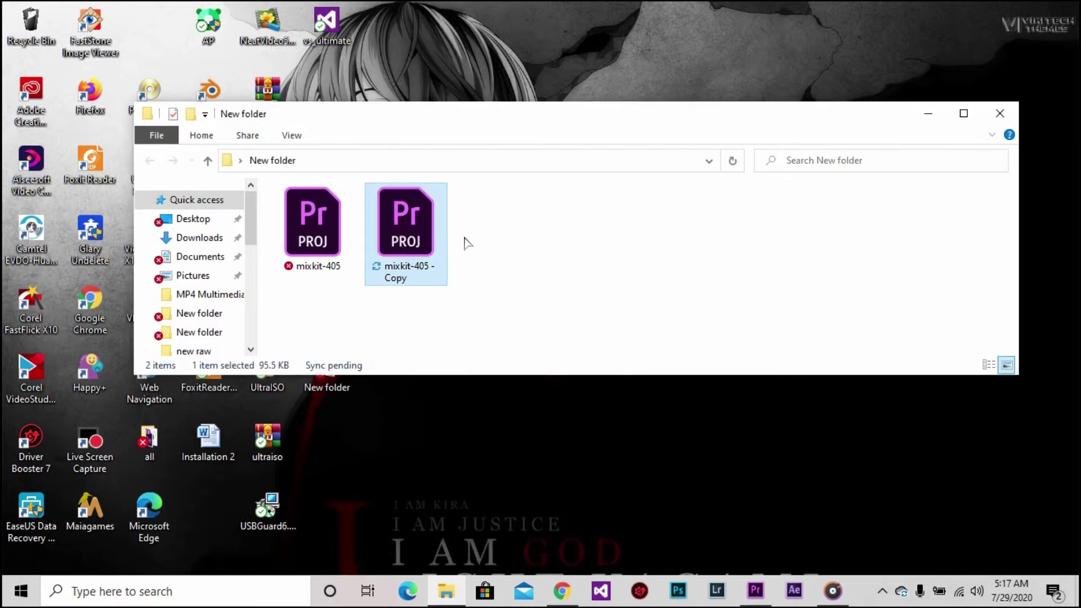
click(927, 113)
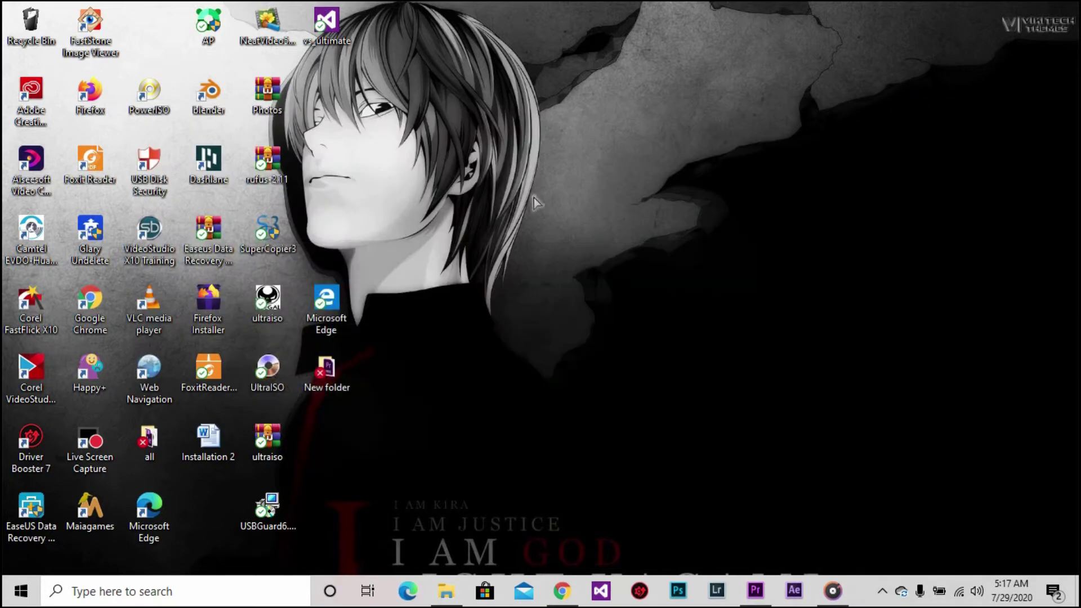
Switch to Chrome and view the 7-Zip download page at 7-zip.org, reached from the Google results for 7.zip software.
click(569, 591)
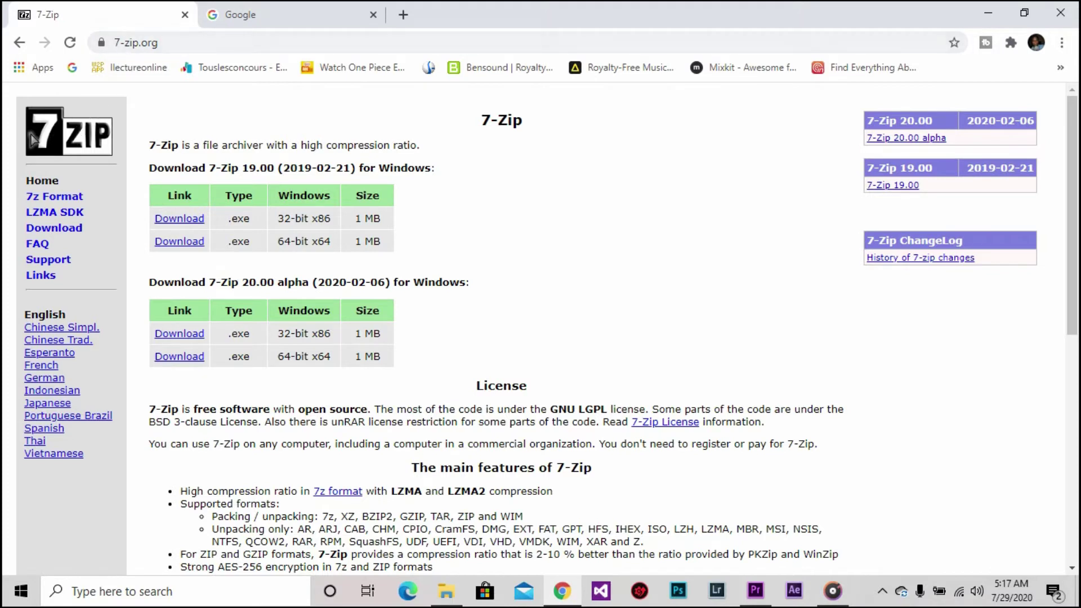
click(19, 43)
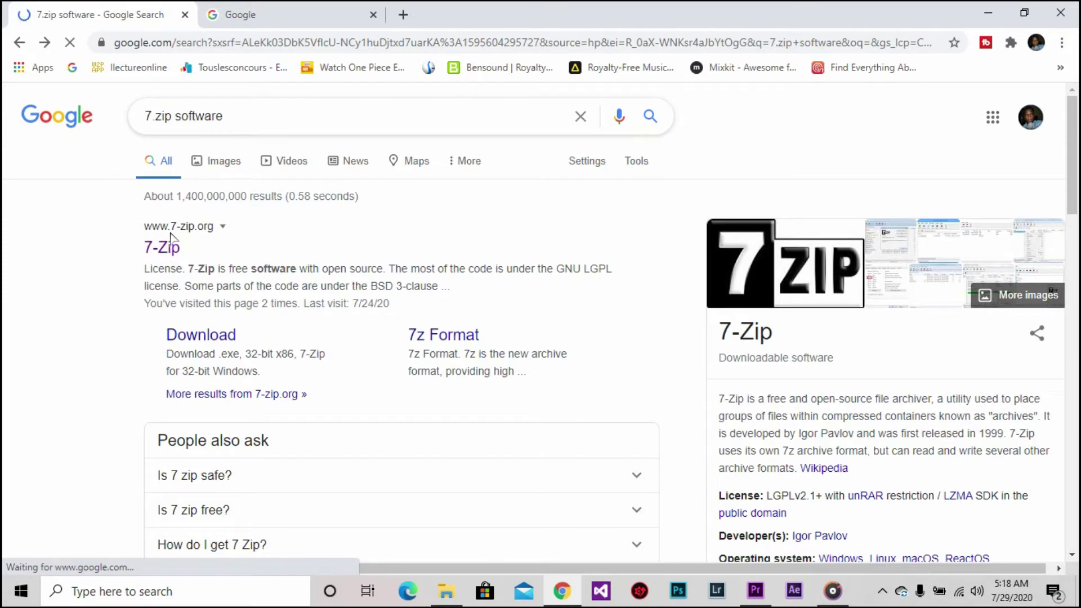
click(163, 252)
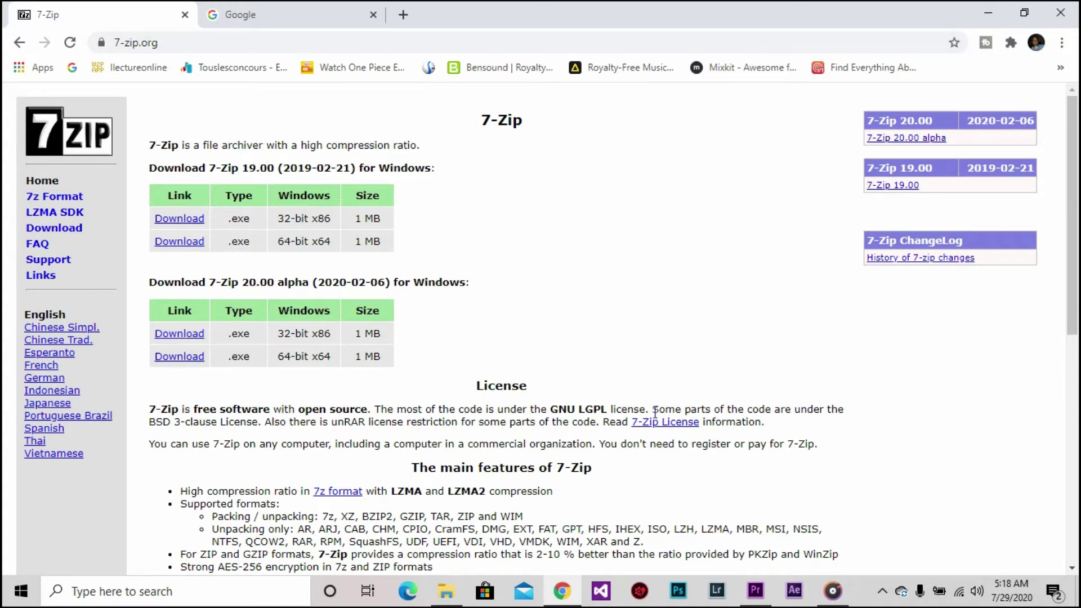
click(988, 12)
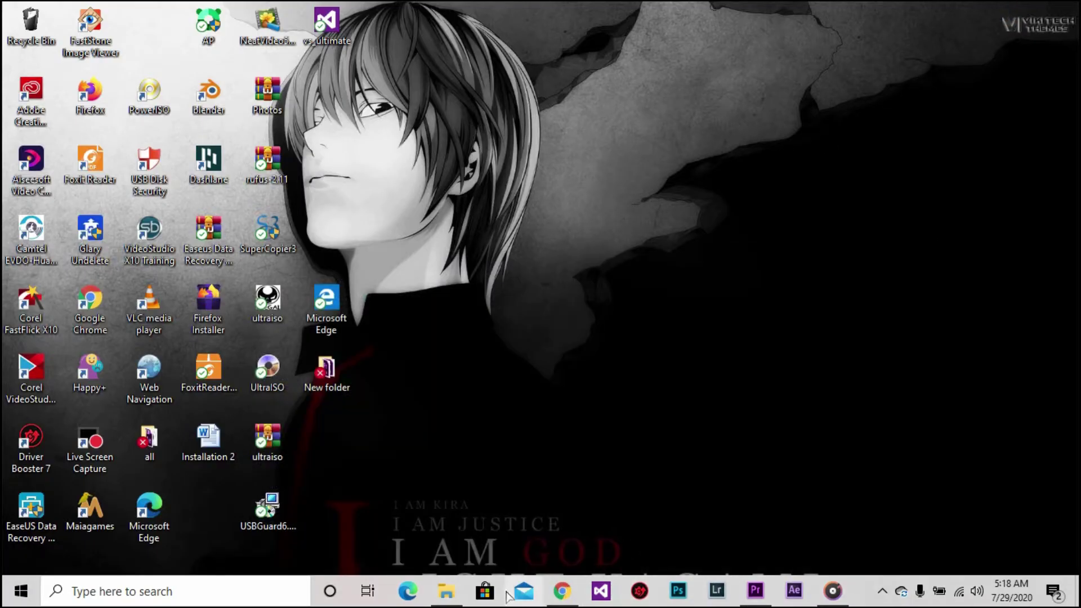
Extract the copied project file mixkit-405 - Copy with 7-Zip into its own subfolder of New folder, keeping the default extraction options.
mouse_move(446, 592)
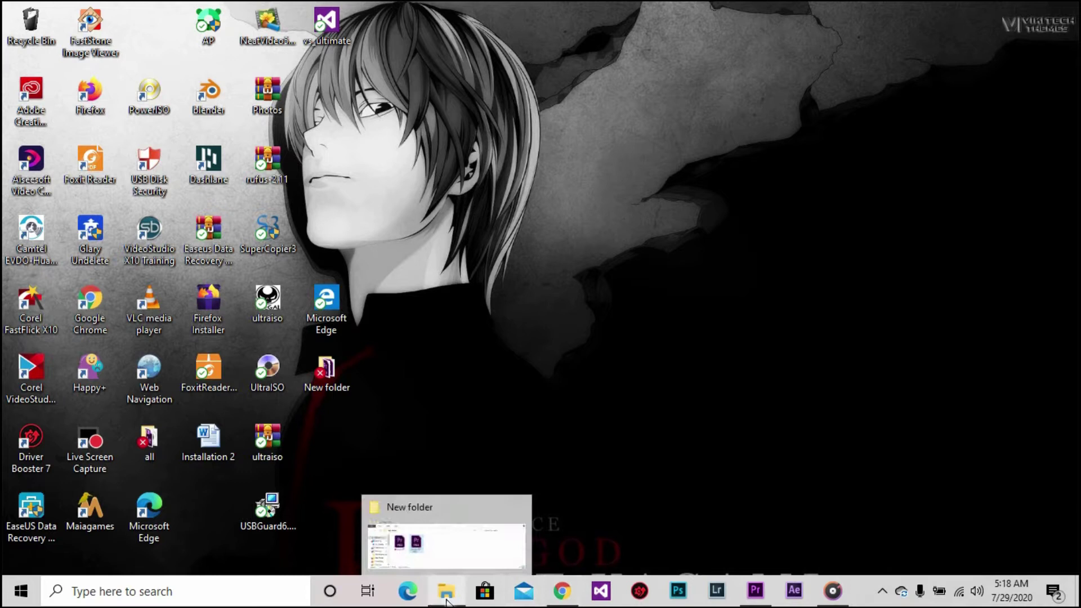
click(457, 547)
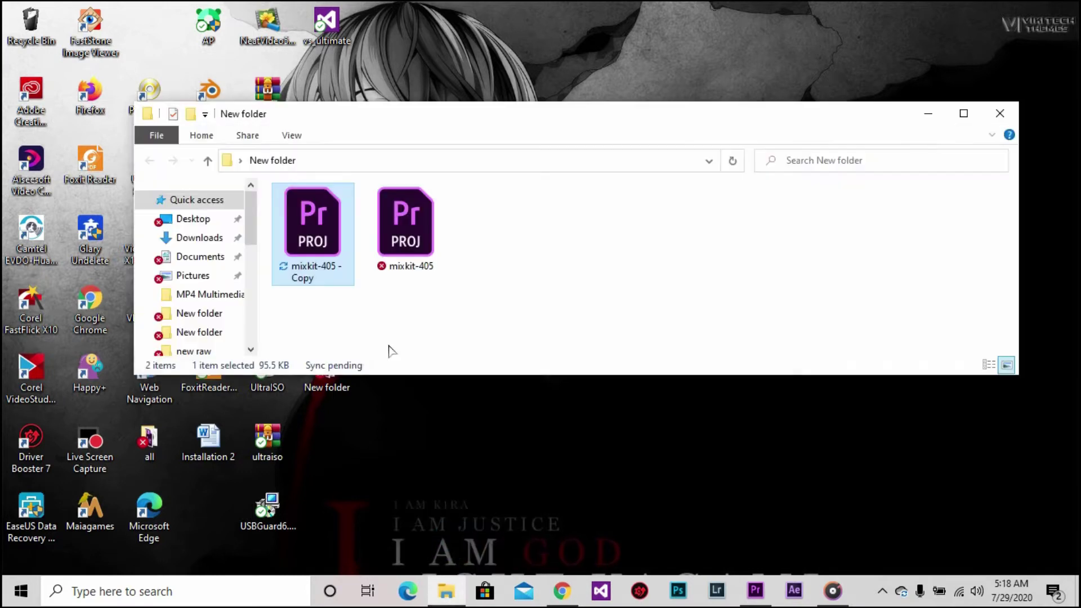
right_click(316, 231)
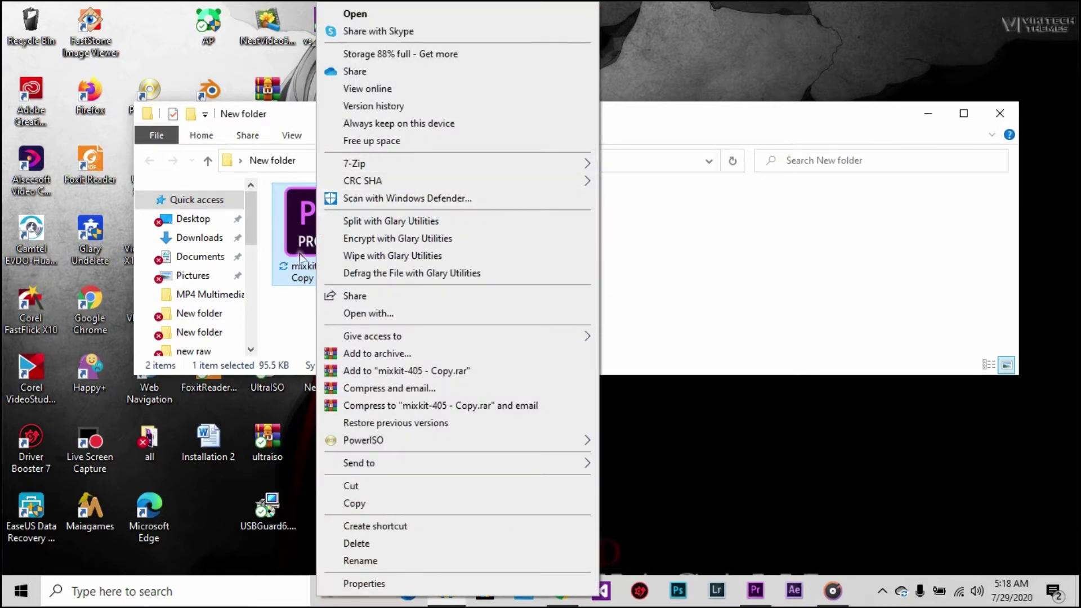
mouse_move(371, 167)
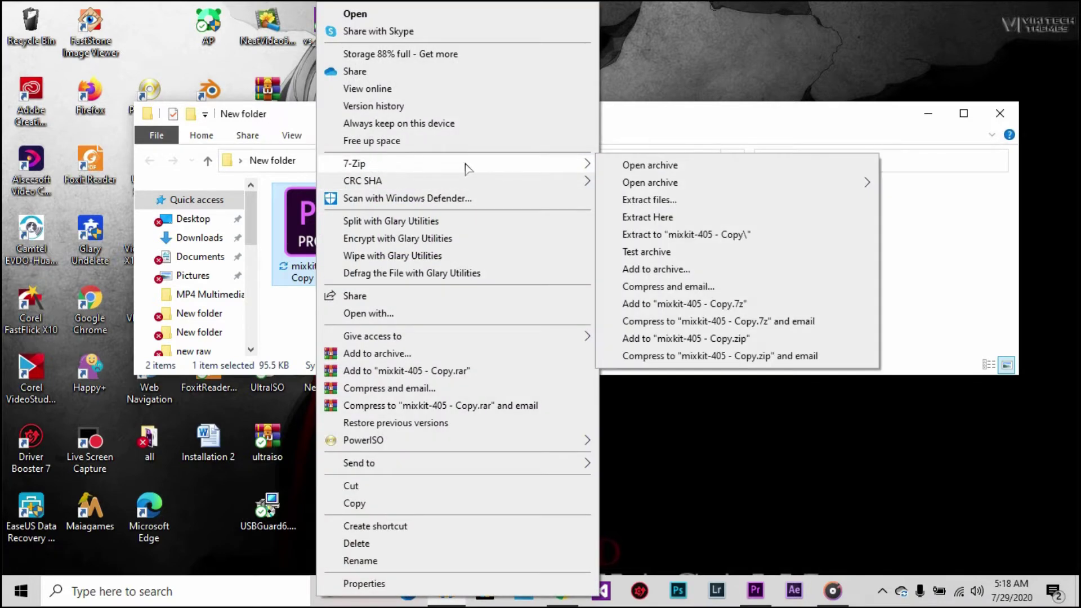
click(656, 200)
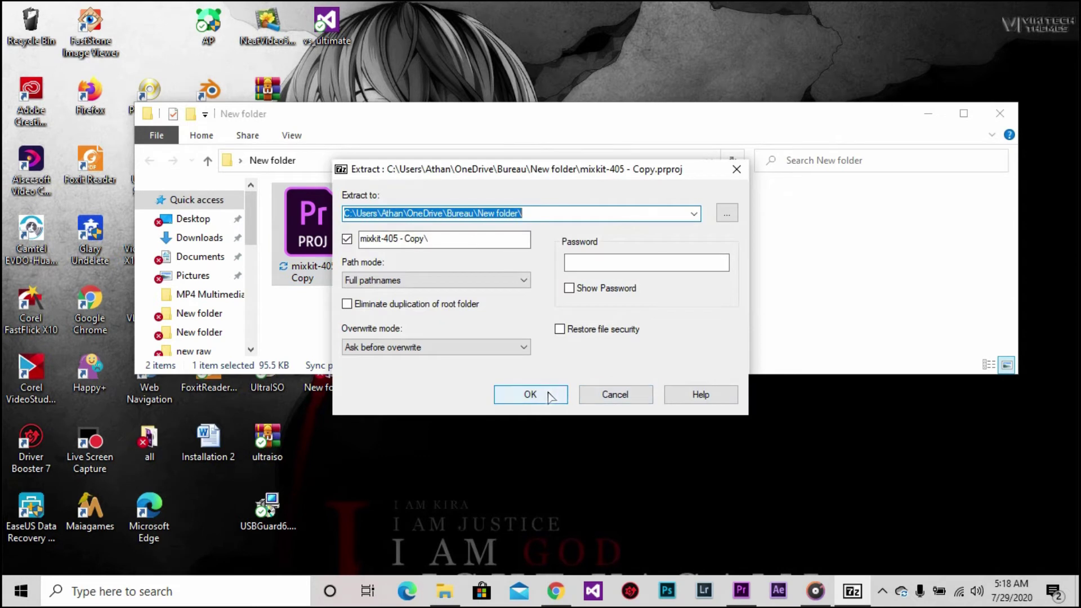
click(550, 394)
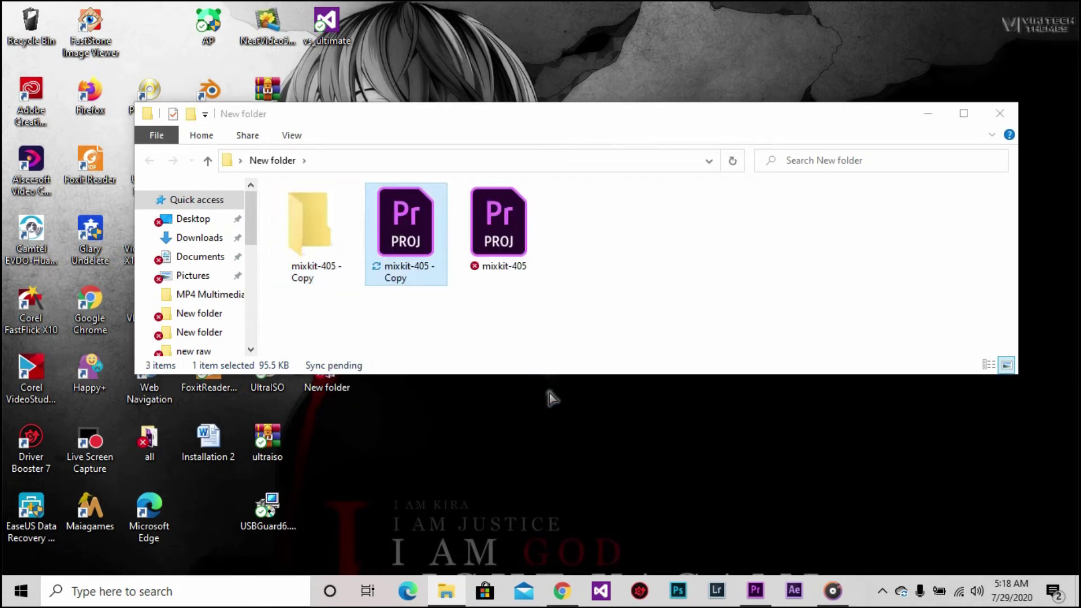
Open the extracted mixkit-405 - Copy folder and maximize its window.
click(292, 258)
double_click(314, 246)
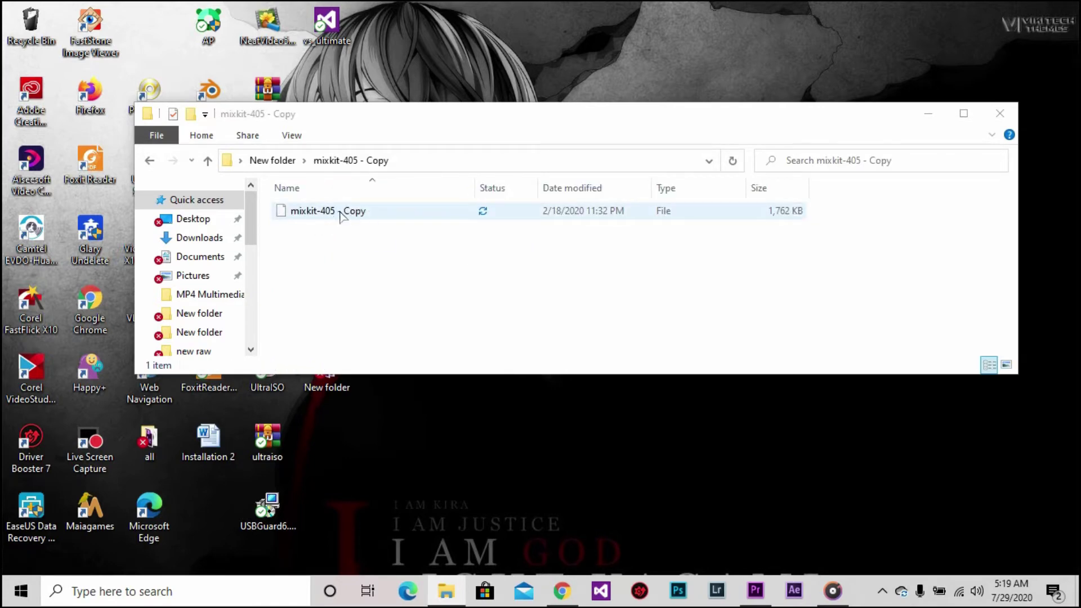
double_click(540, 113)
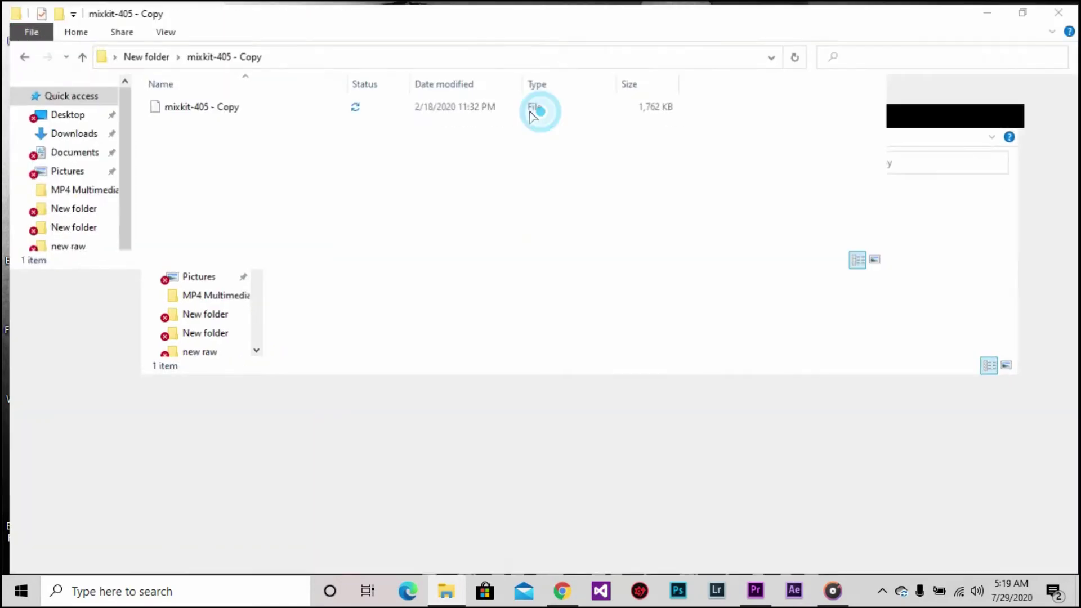
Open the extracted mixkit-405 - Copy file in Notepad and maximize the window.
right_click(250, 109)
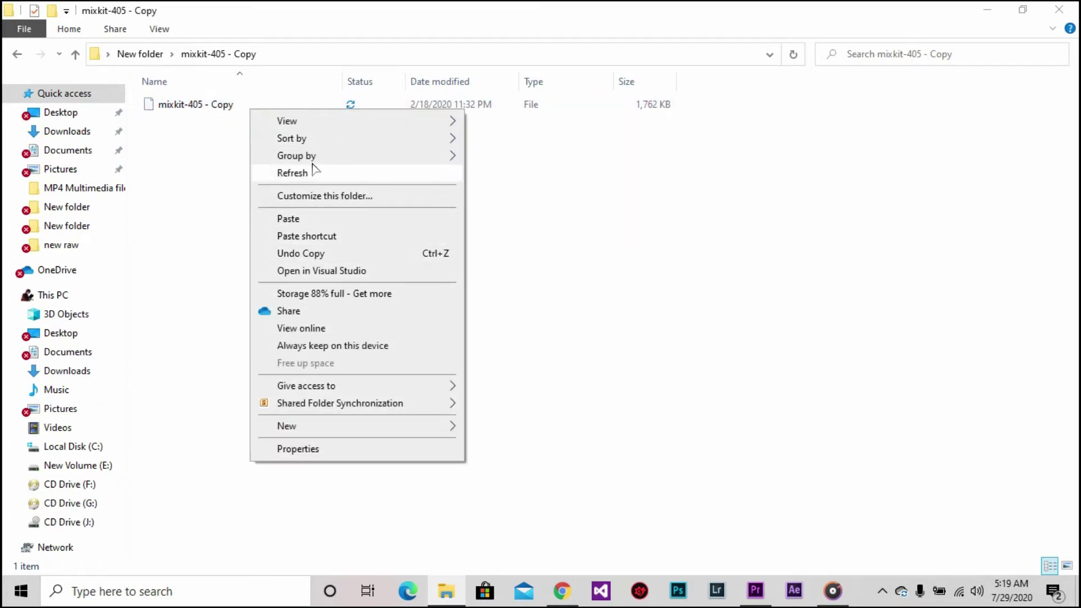
mouse_move(288, 125)
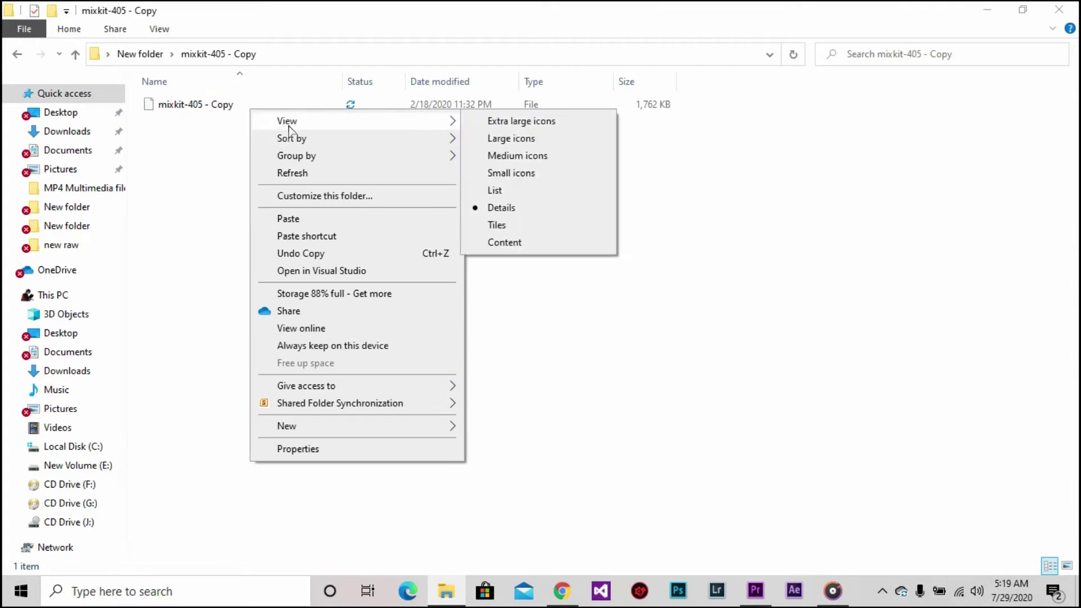
click(214, 105)
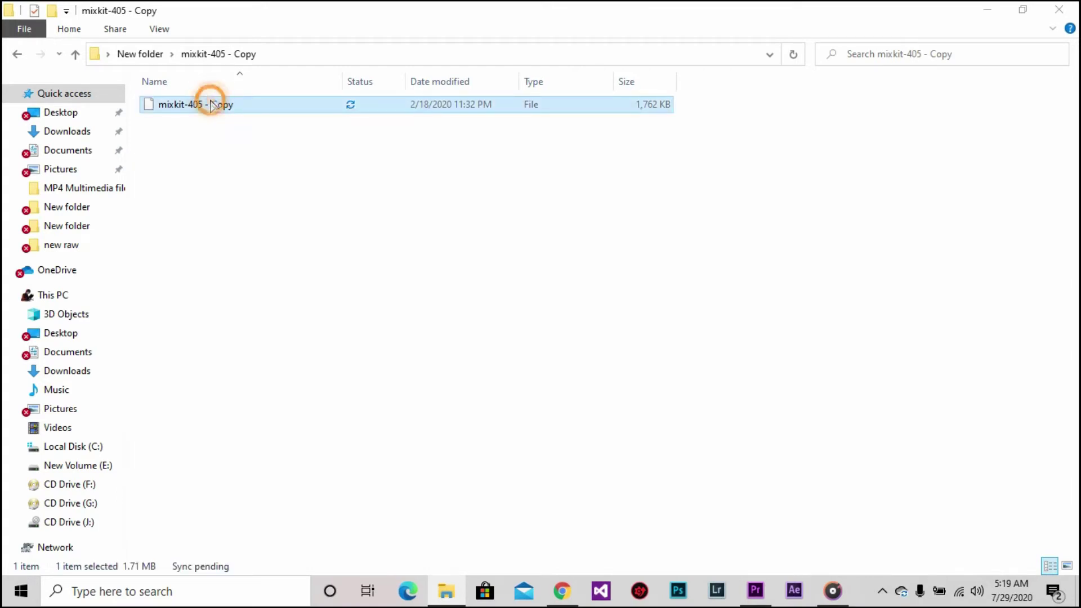
right_click(214, 105)
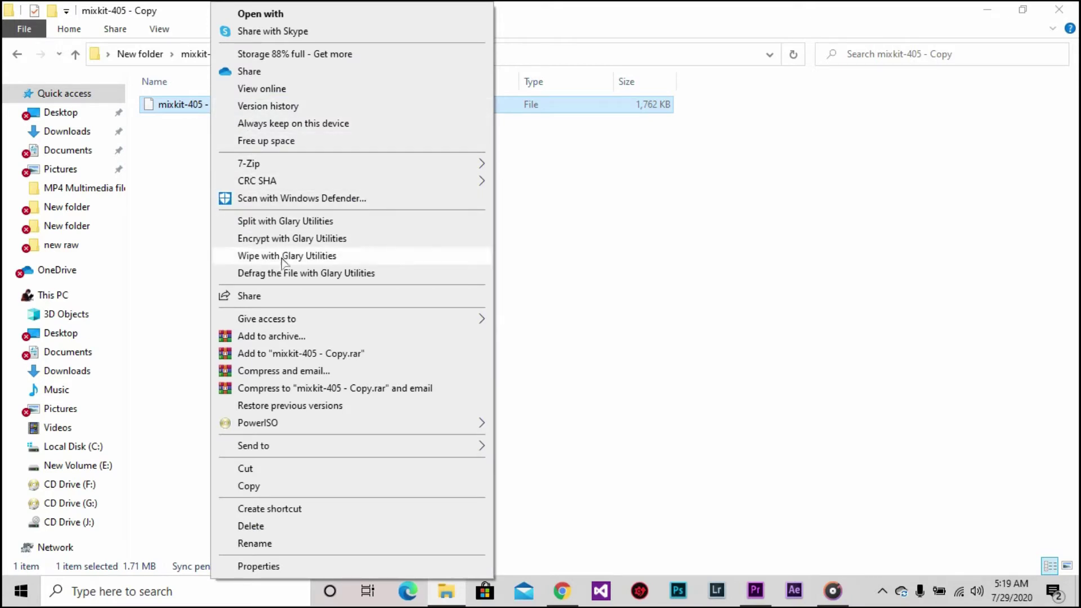
click(286, 15)
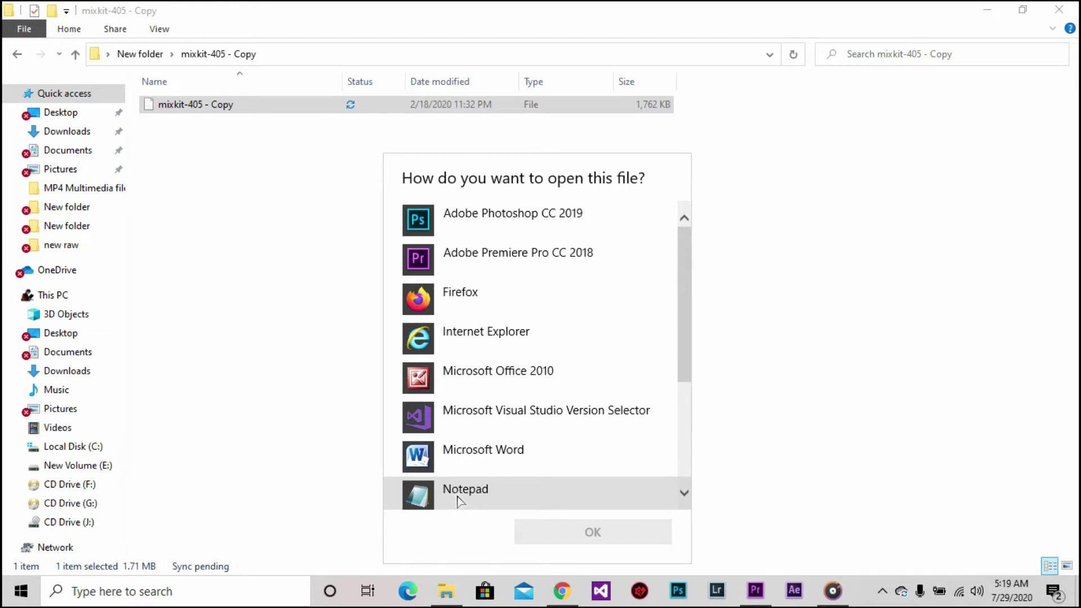
click(460, 501)
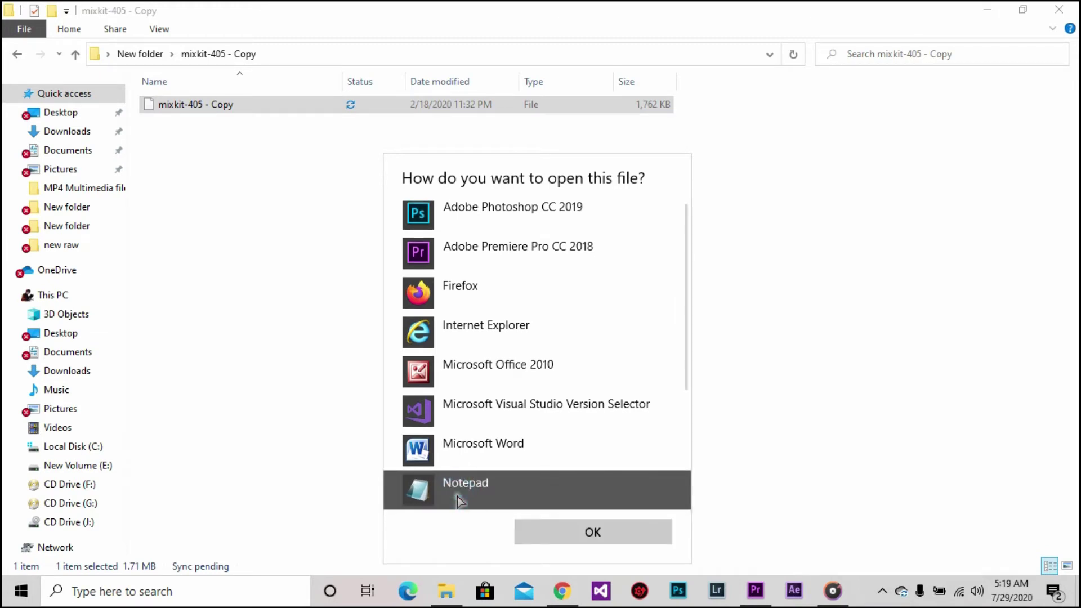
click(612, 542)
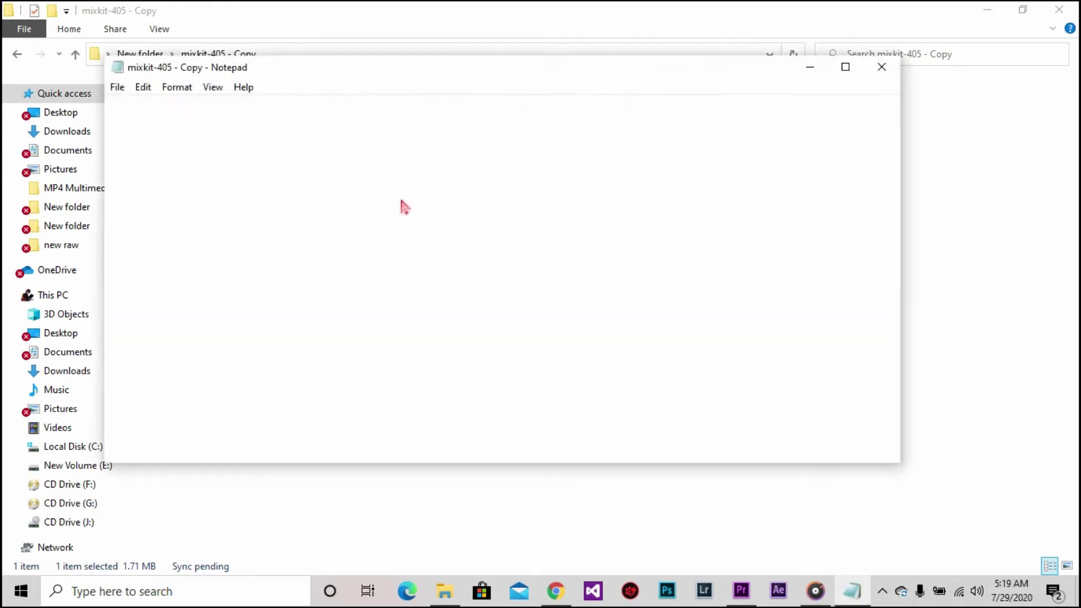
double_click(684, 66)
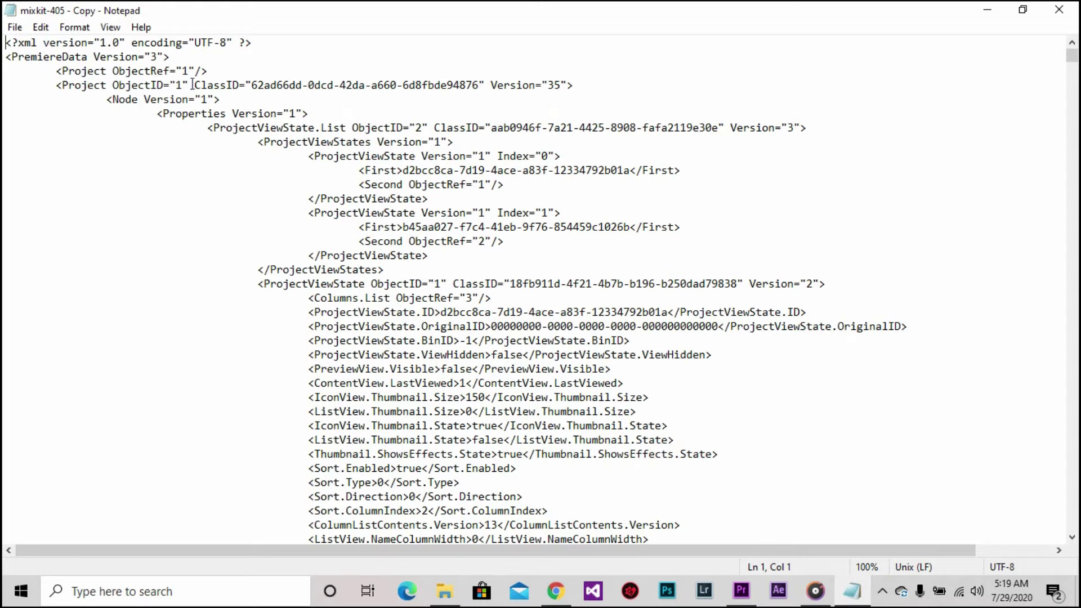
Set the Version value of the Project ObjectID="1" line to 1, save the file and close Notepad.
click(561, 83)
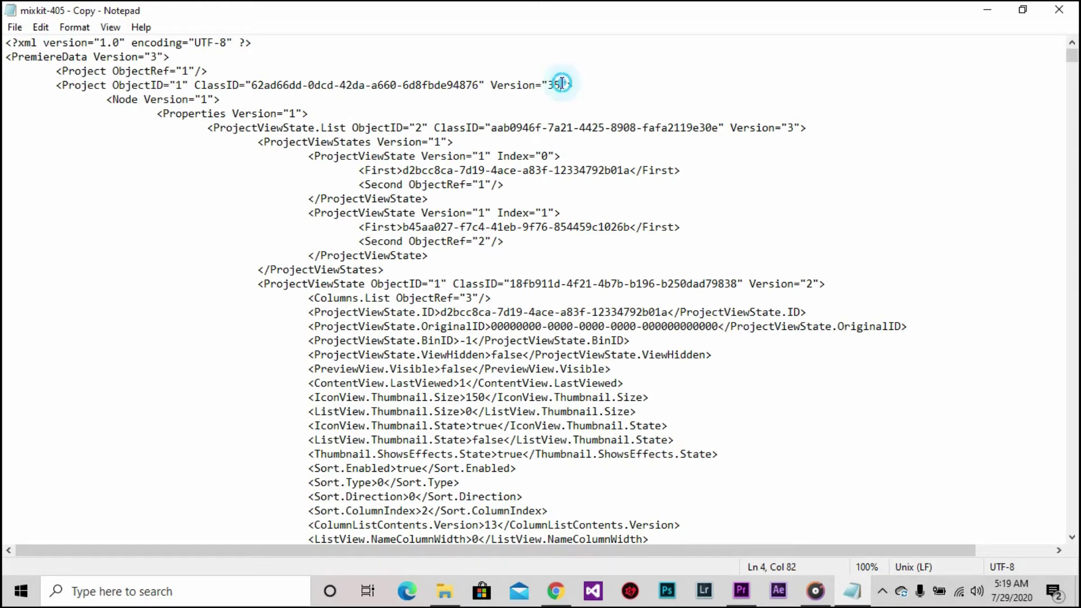
drag(561, 84, 551, 85)
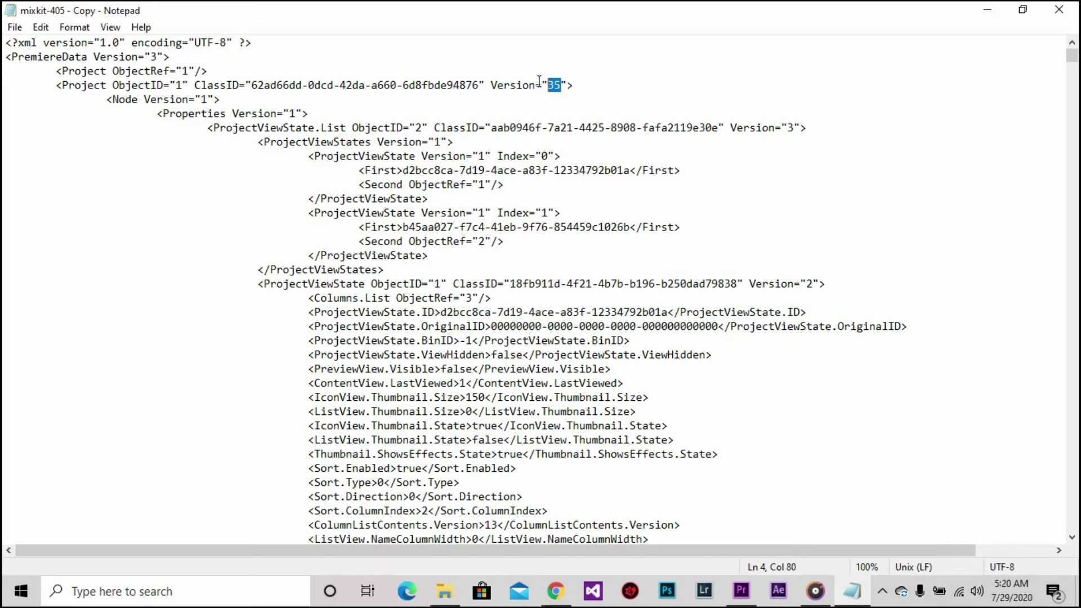
text(1)
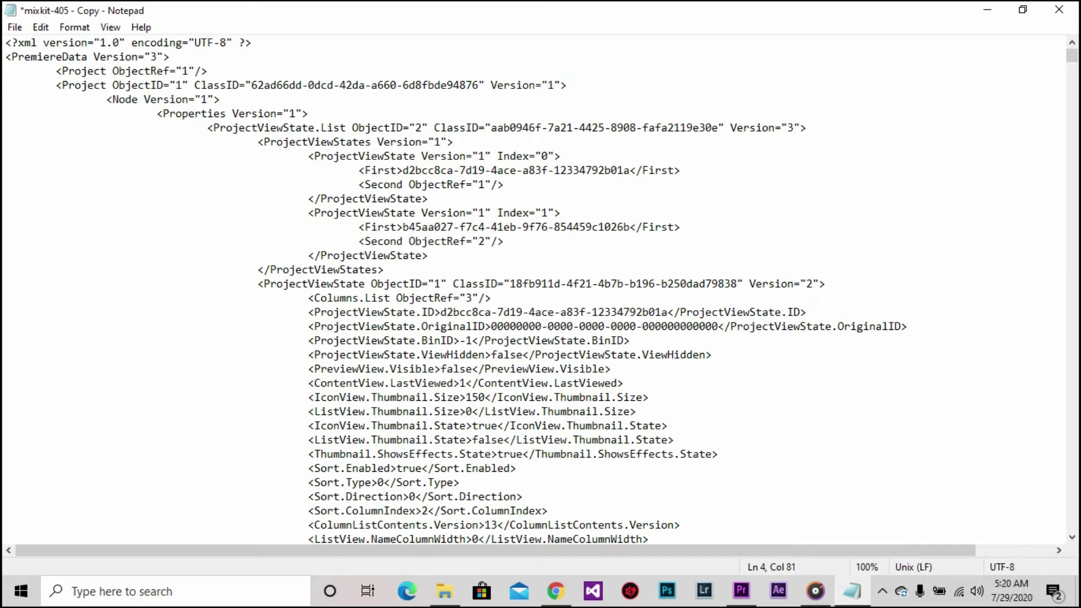
click(16, 29)
click(36, 98)
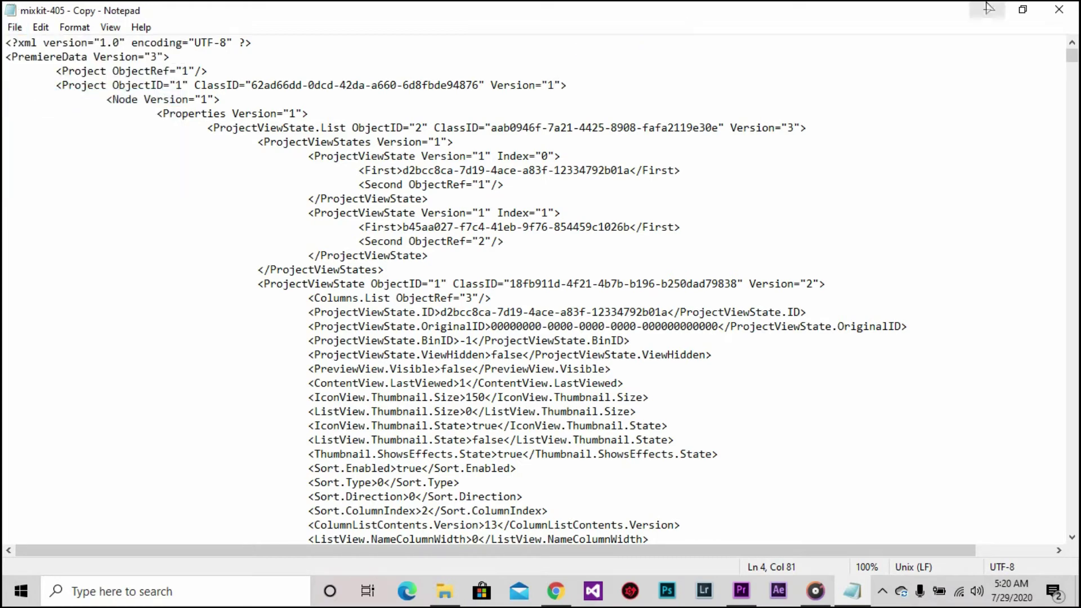
click(1073, 9)
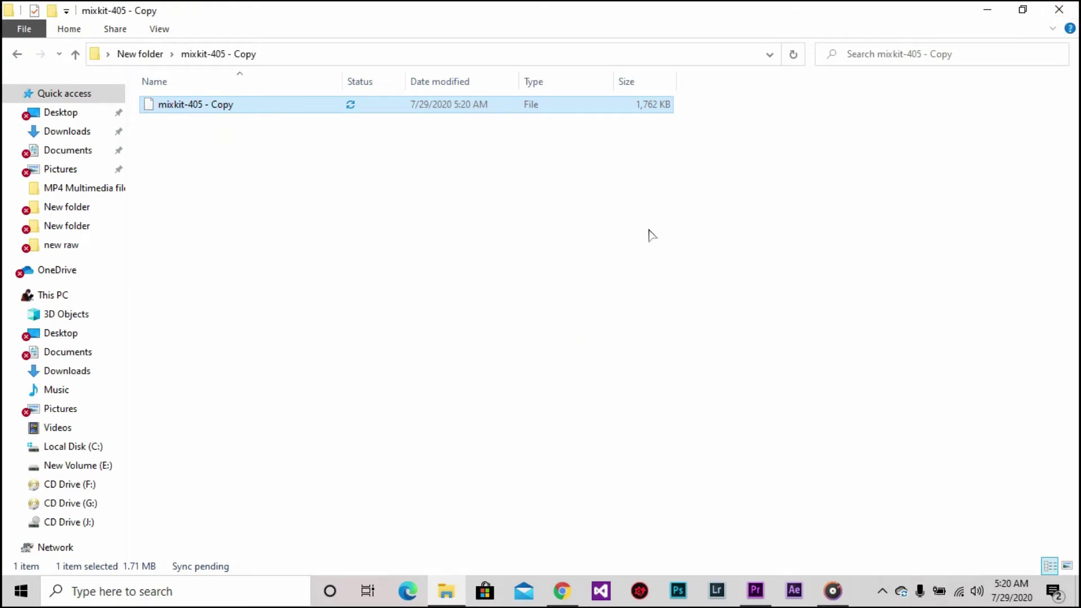
Start adding the edited mixkit-405 - Copy file to a 7-Zip archive with gzip as the archive format.
click(198, 106)
right_click(199, 108)
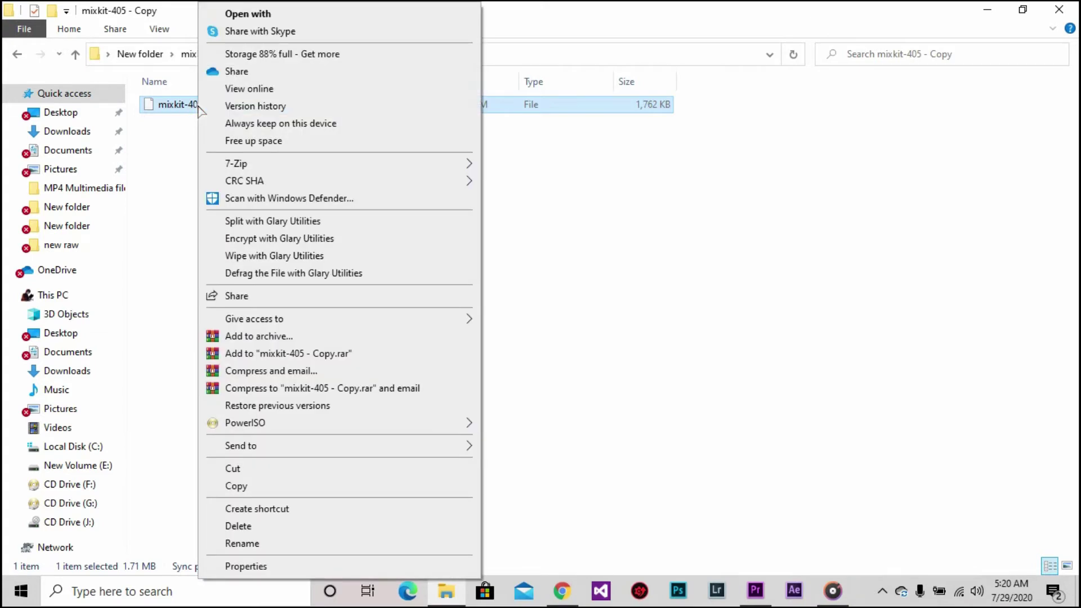
mouse_move(273, 169)
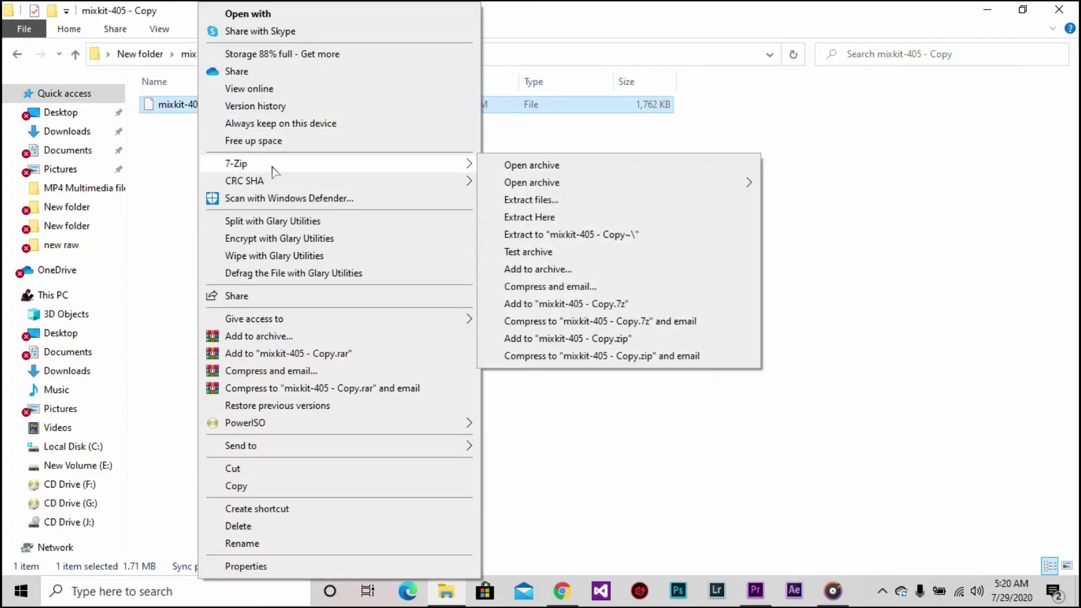
click(541, 269)
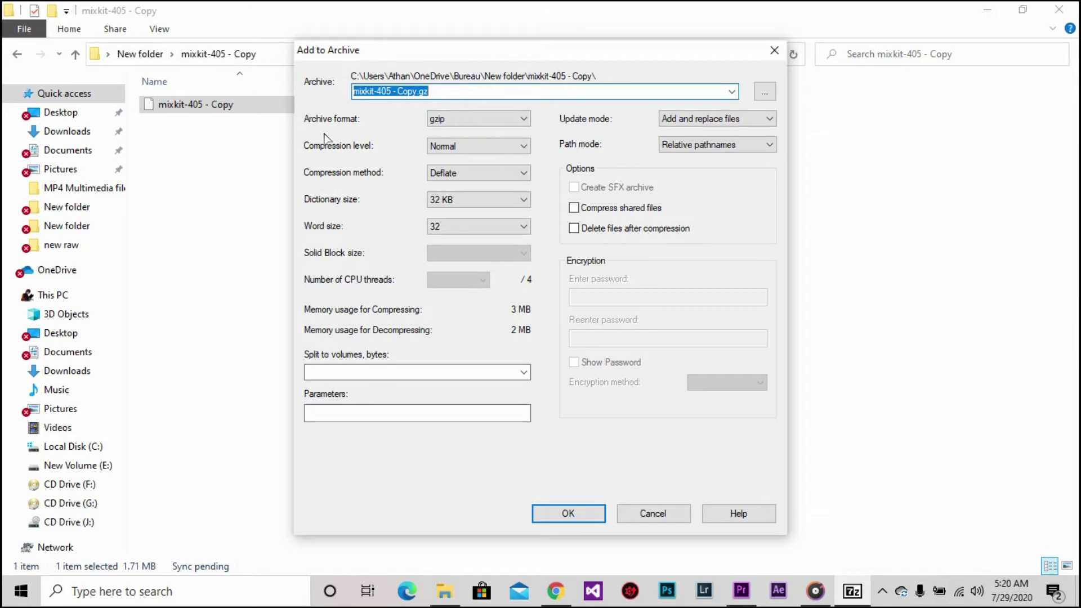
click(525, 120)
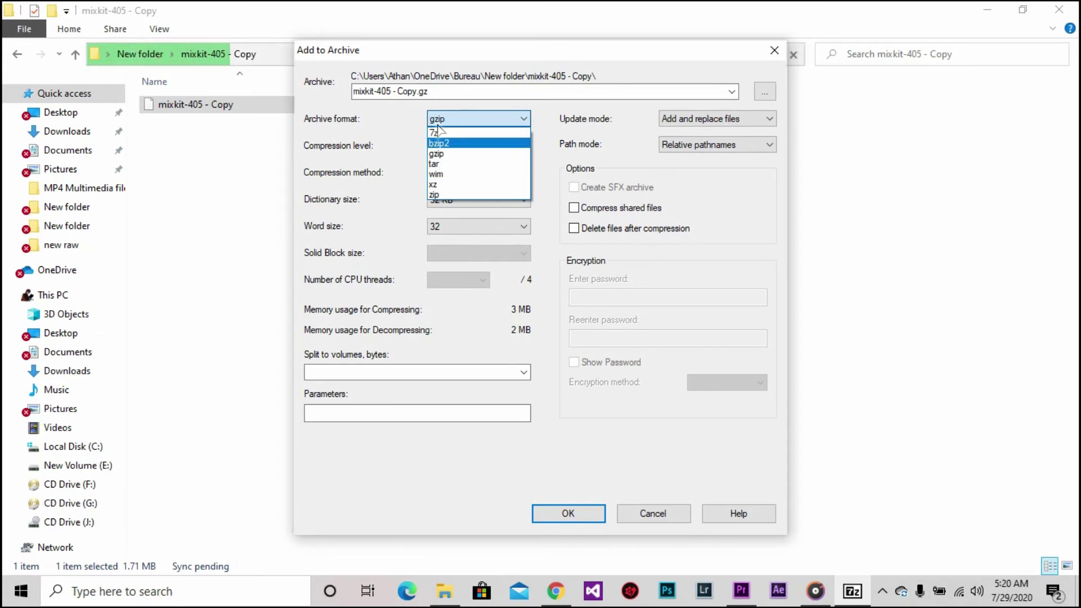
click(438, 153)
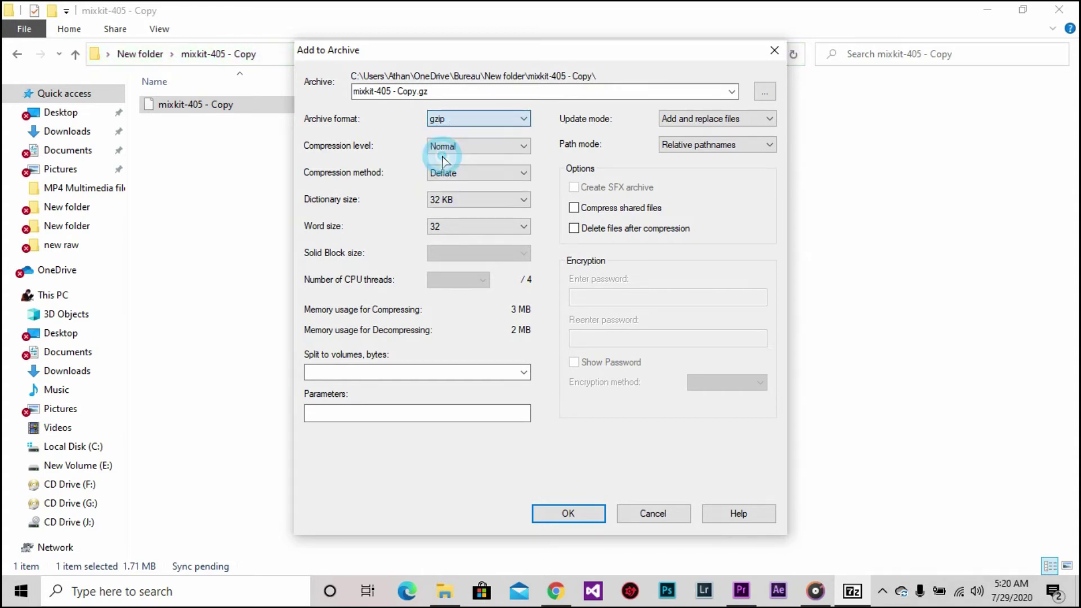
Replace the archive name's gz extension with prproj and create the archive.
click(437, 92)
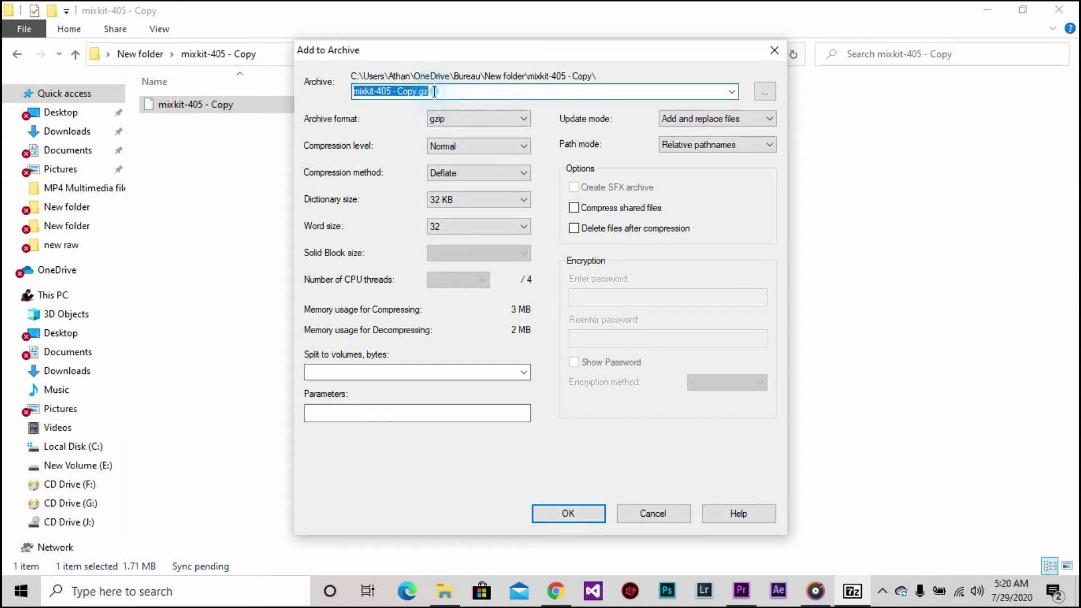
click(435, 93)
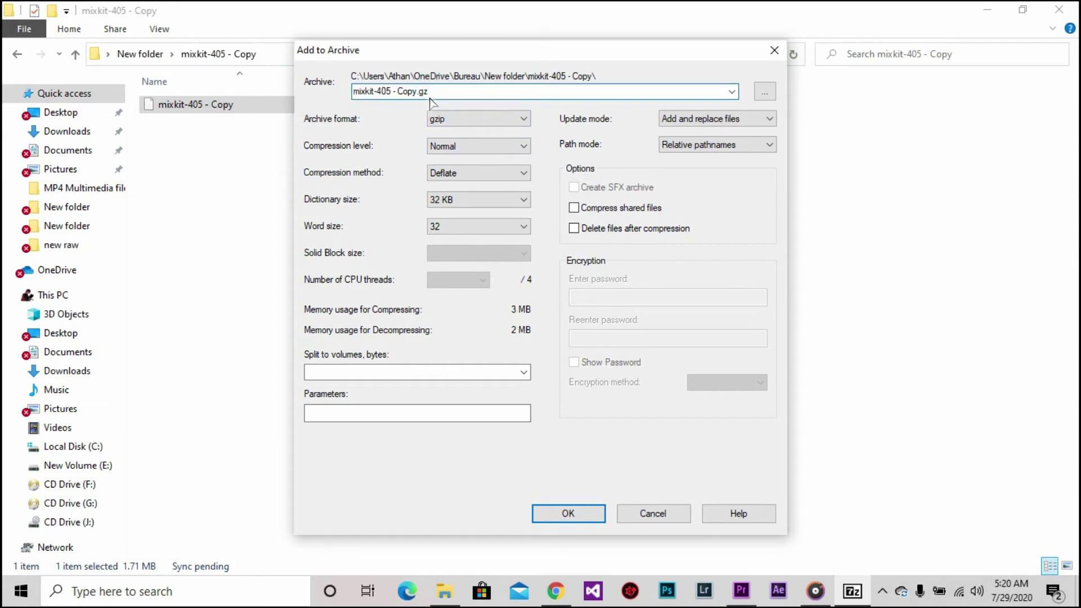
click(429, 91)
drag(429, 90, 421, 95)
key(BackSpace)
text(prproj)
click(596, 522)
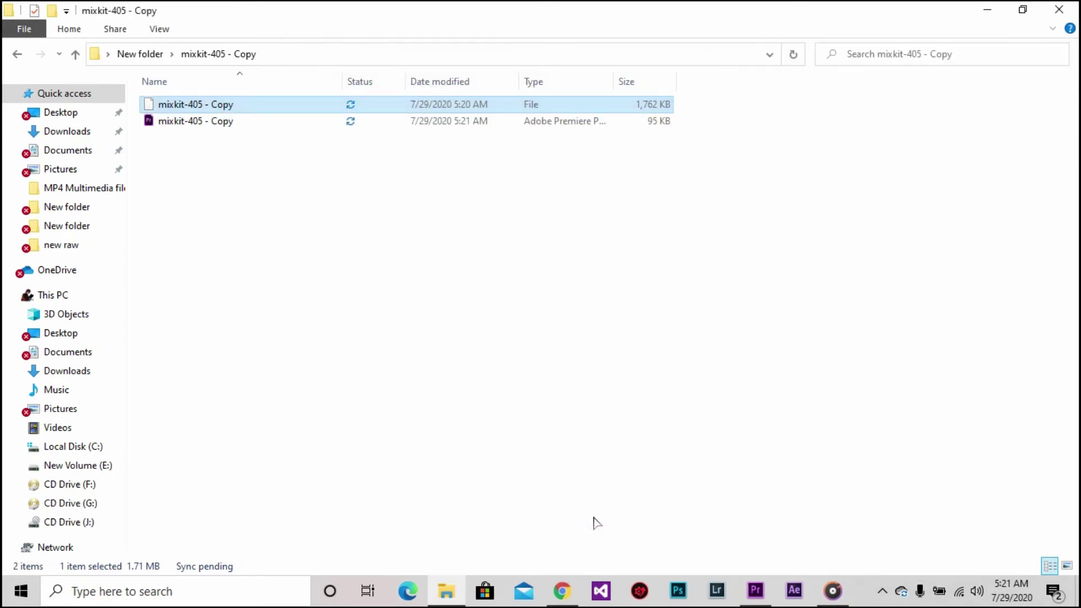
Open the new mixkit-405 - Copy project in Premiere Pro, converting it as mixkit-405 - Copy_1 and setting both missing clips offline.
click(219, 123)
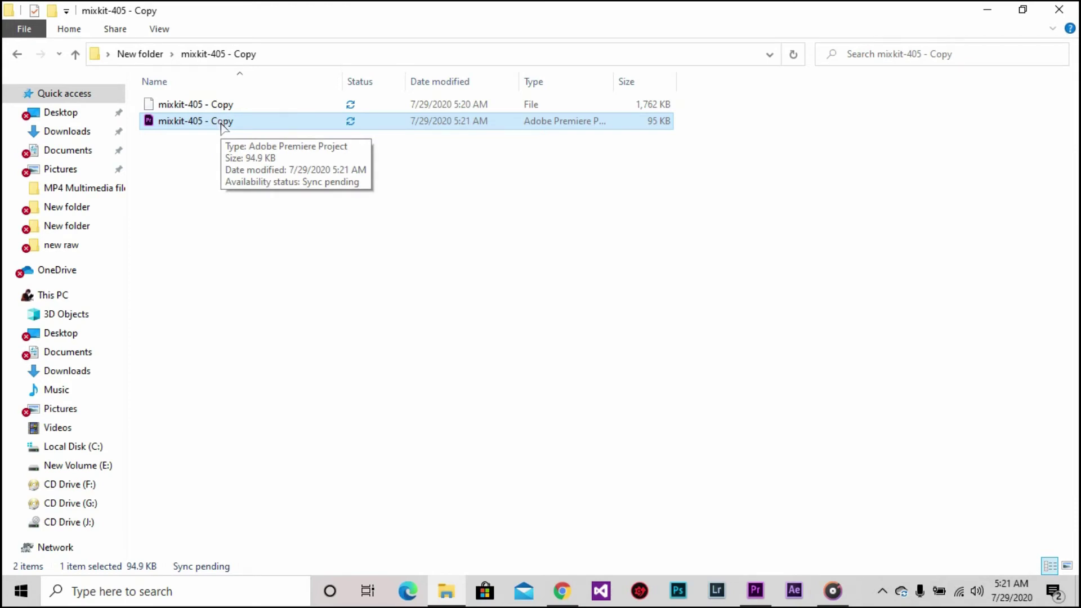
double_click(222, 122)
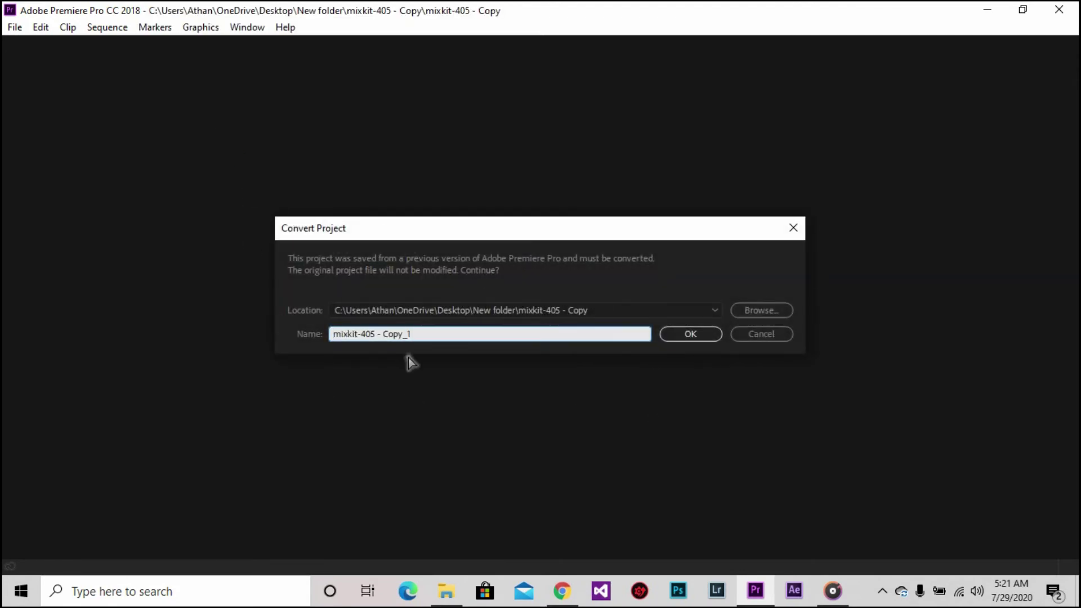
click(701, 340)
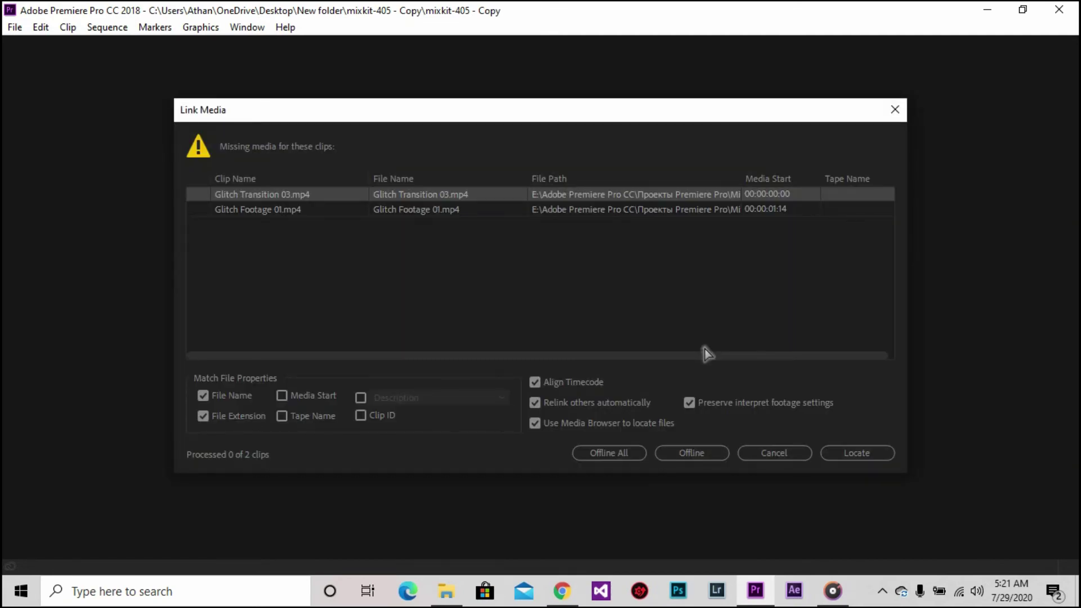
click(692, 456)
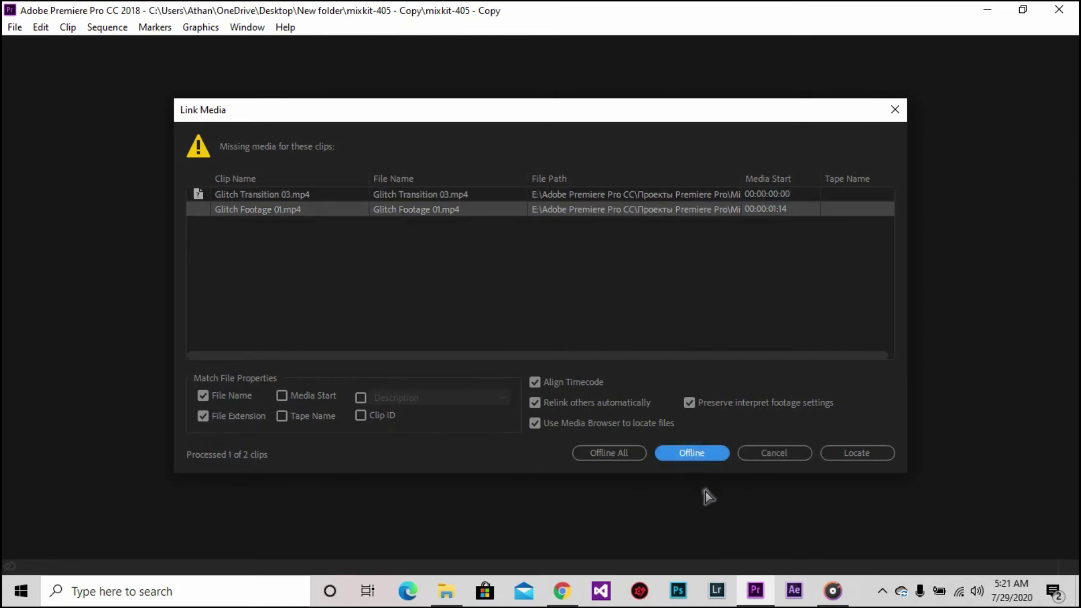
click(702, 456)
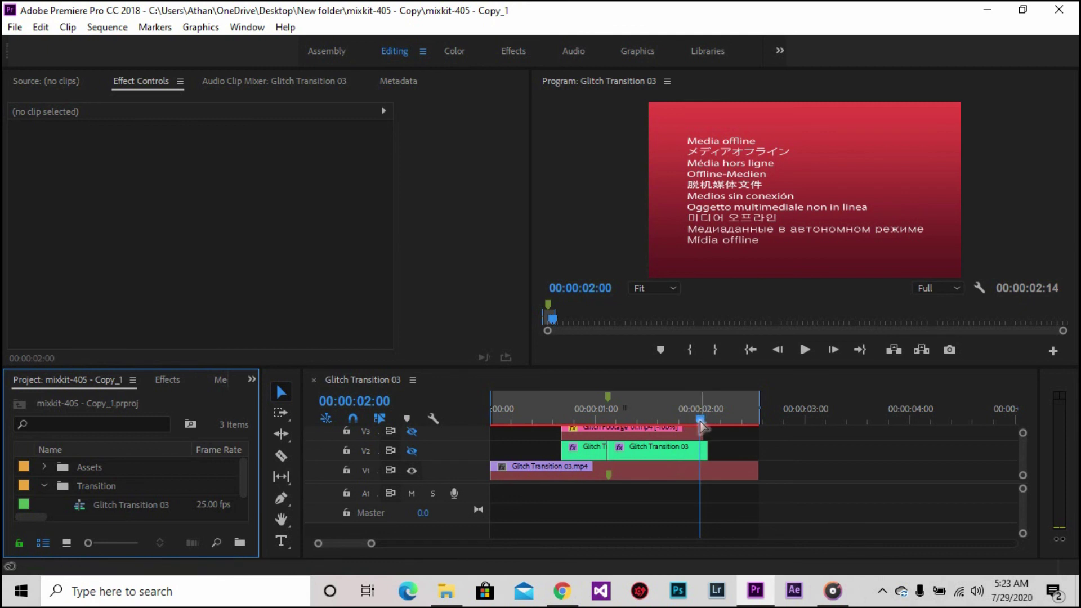
Scrub back through the Glitch Transition 03 sequence to 00:00:00:24 to check the opened project.
drag(700, 421, 637, 422)
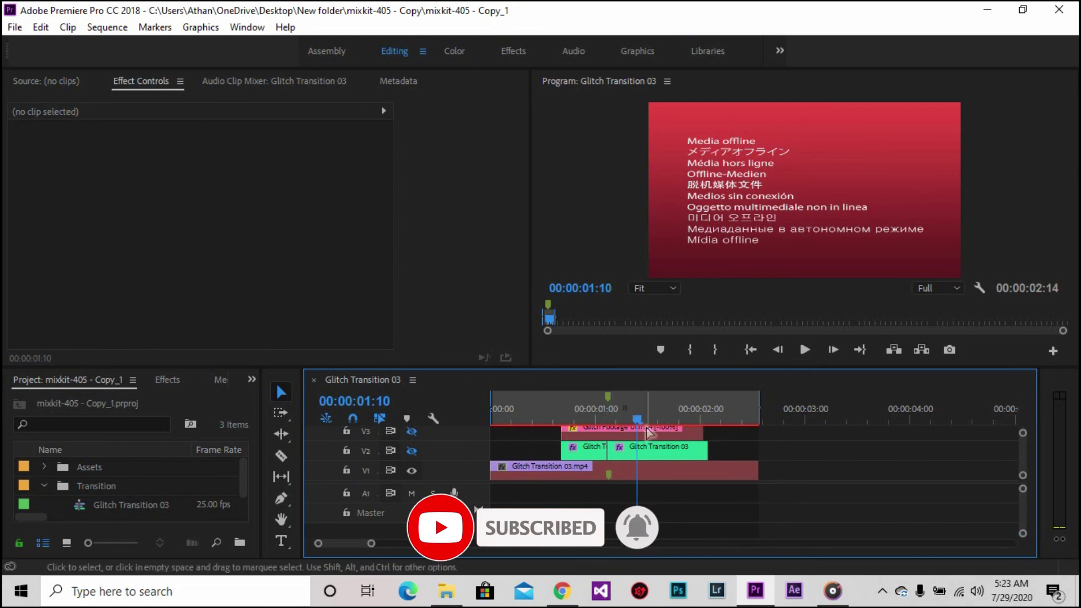
drag(637, 421, 591, 437)
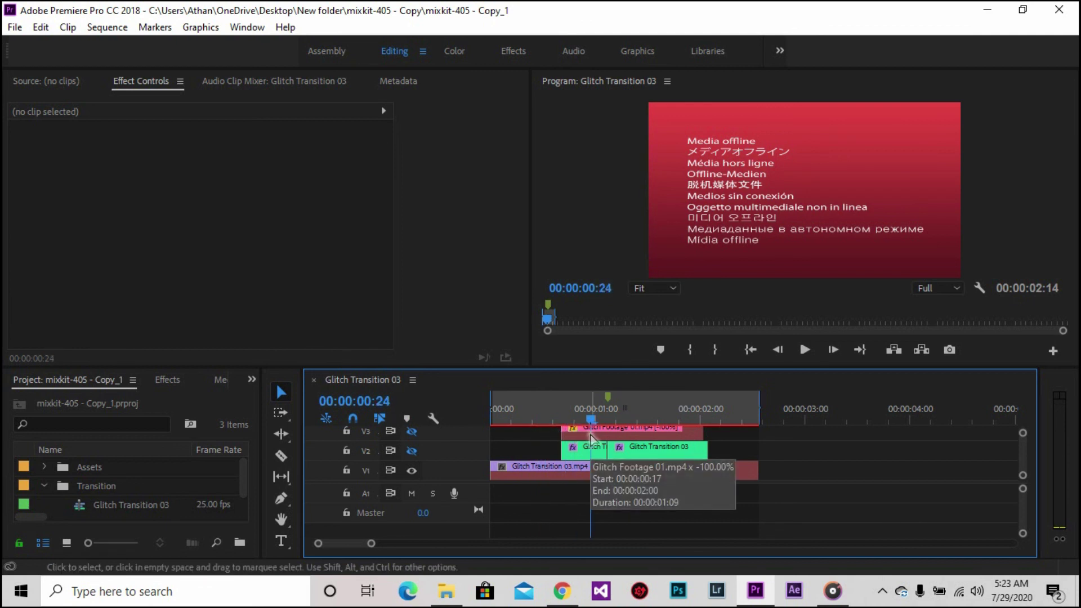